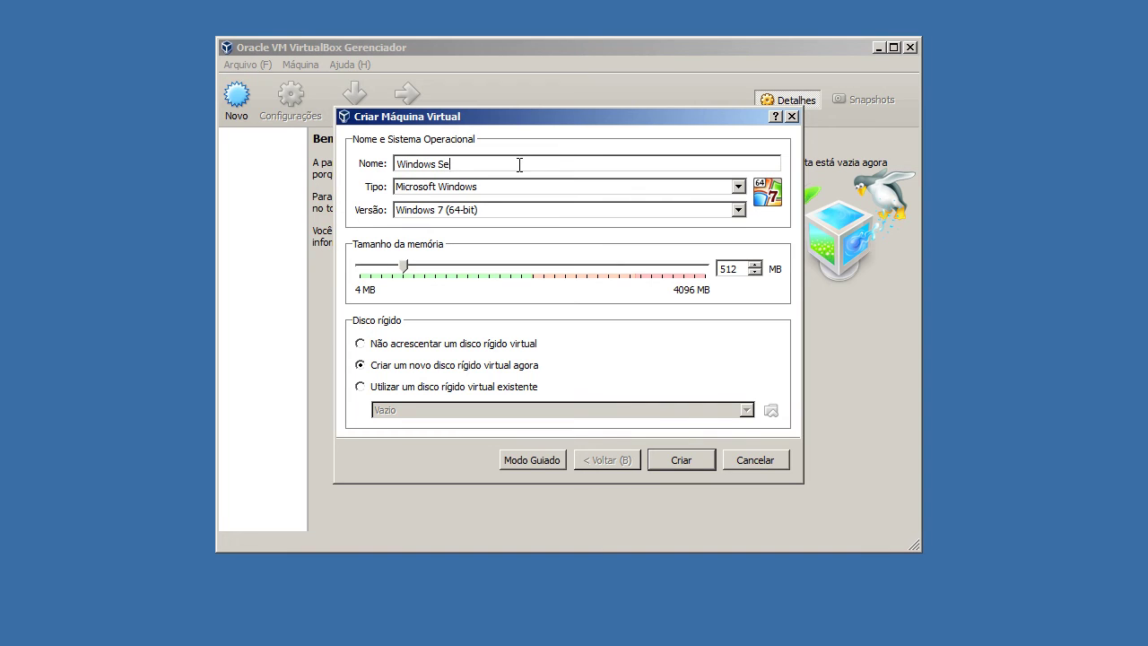
Name the new virtual machine "Windows Server 2008 R2 64 bits", with type Microsoft Windows and version Windows 2008 (64-bit)
text(R2 64 bits)
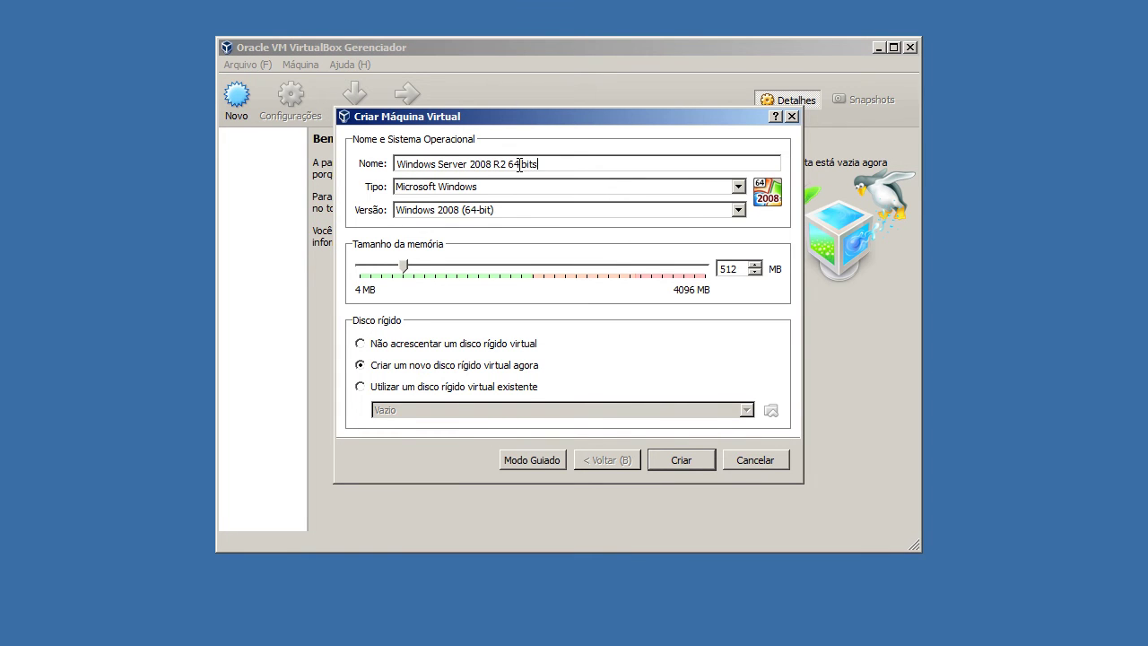
click(538, 186)
click(537, 184)
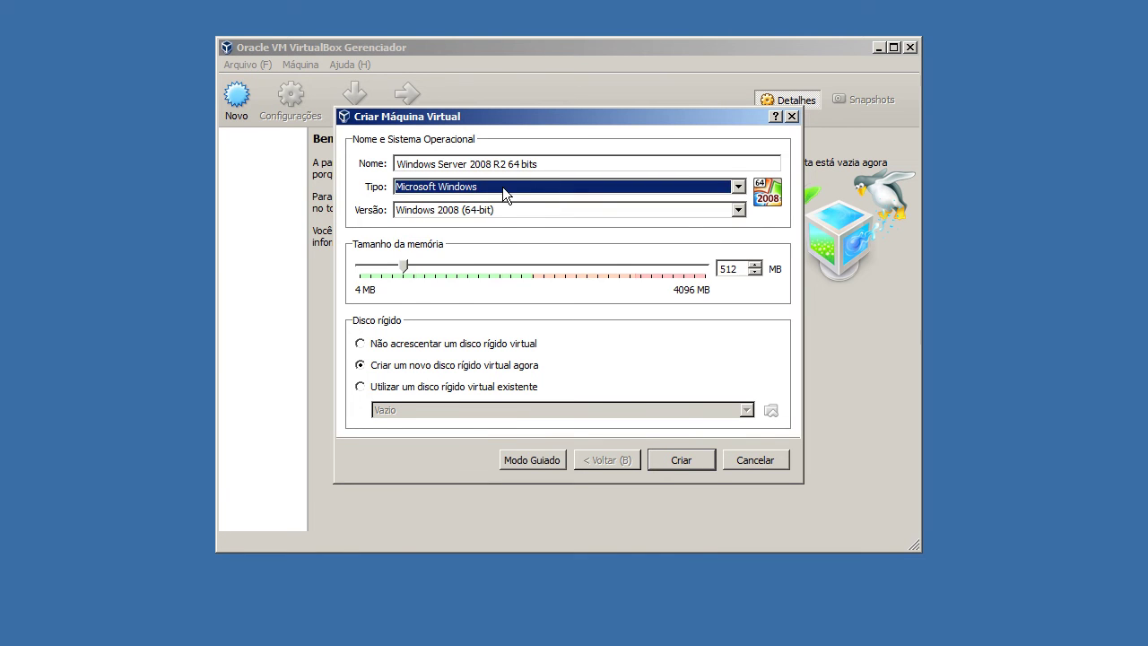
click(496, 214)
click(495, 213)
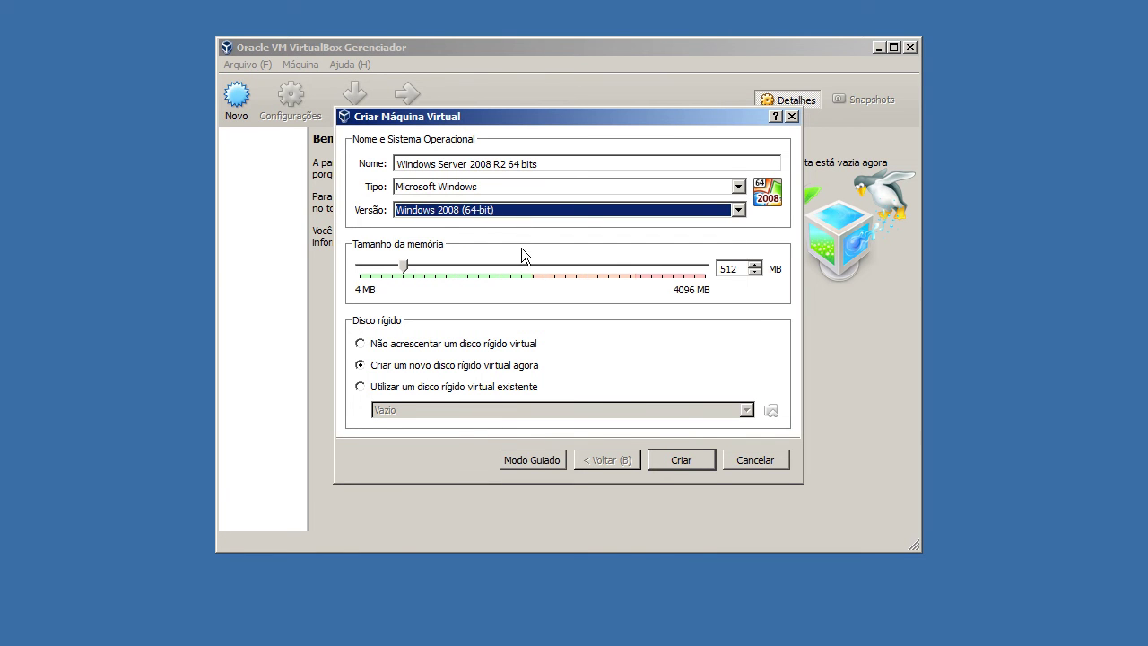
Create the virtual machine with 1024 MB of memory and no virtual hard disk
click(450, 345)
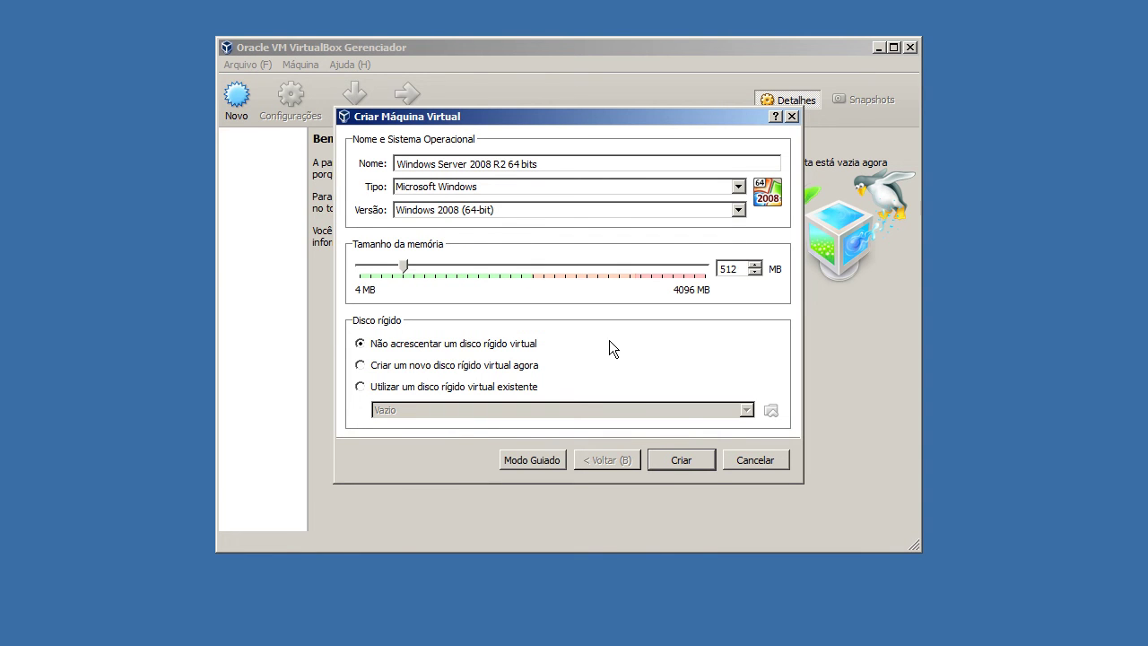
drag(405, 268, 447, 267)
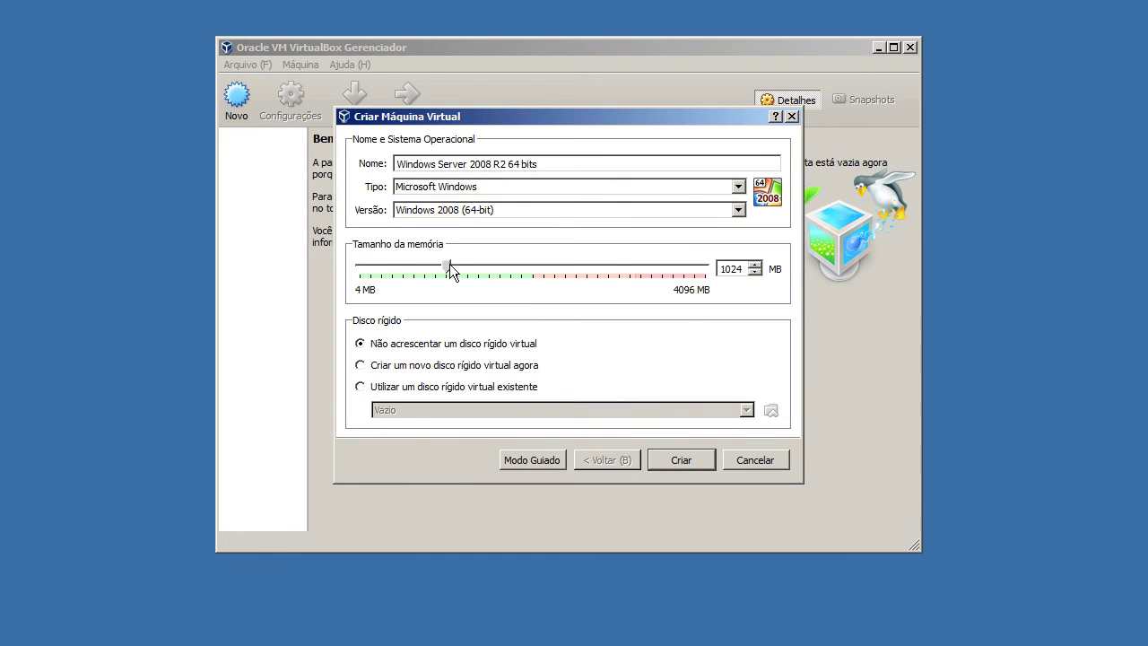
click(681, 460)
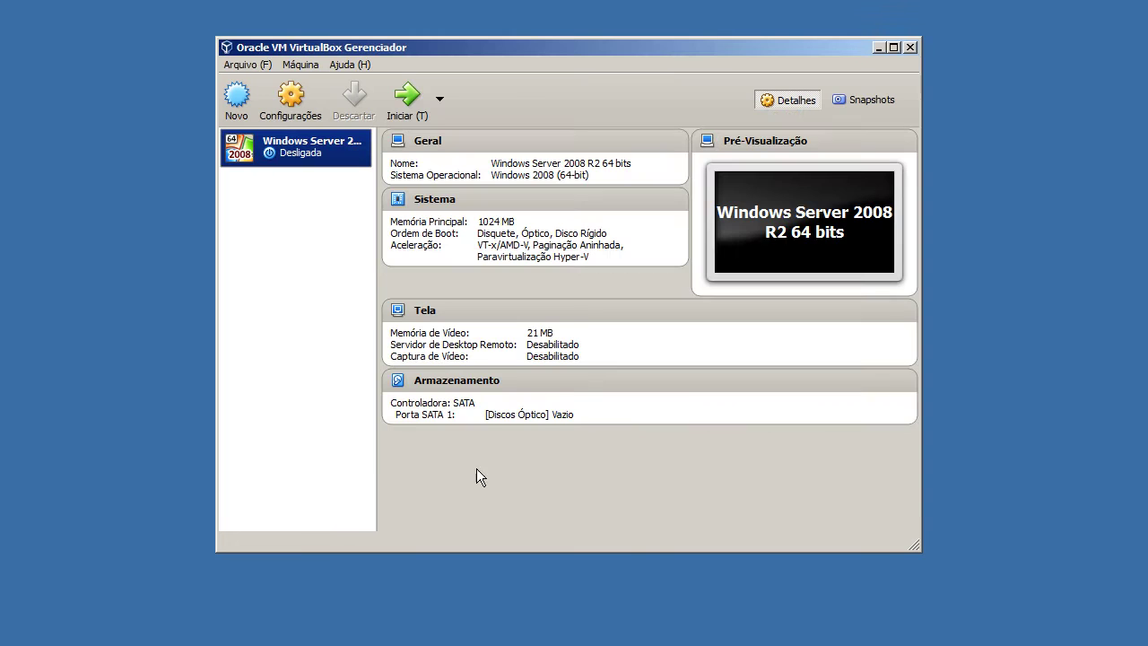
In the new machine's general settings, set both the shared clipboard and drag and drop to Bi-direcional
click(893, 48)
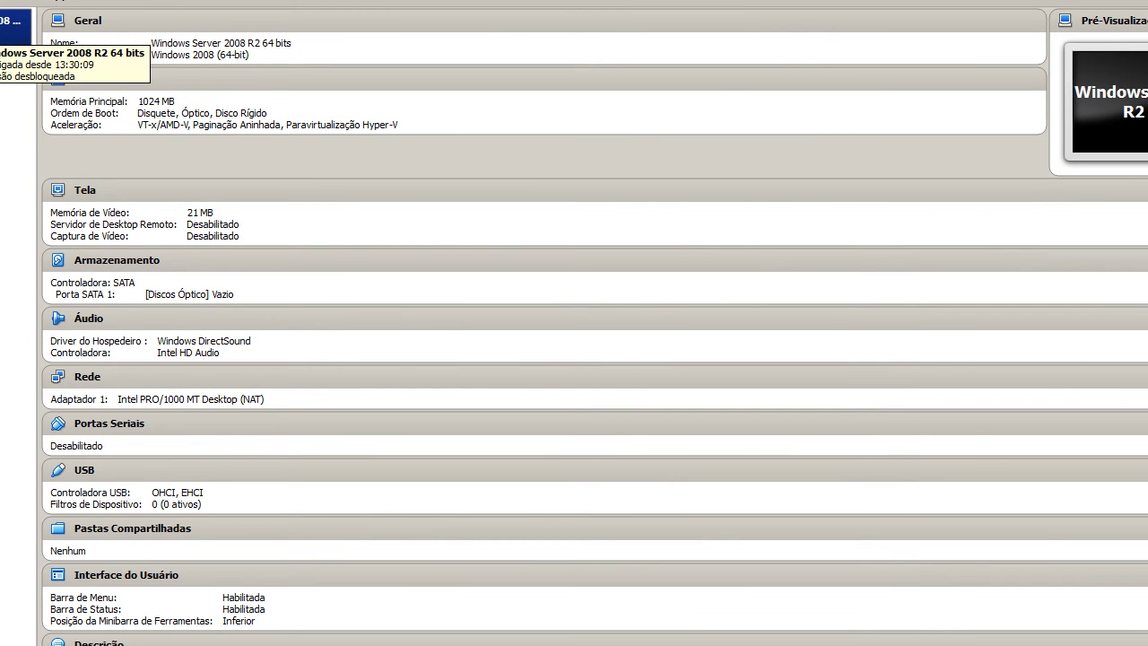
right_click(3, 32)
click(3, 41)
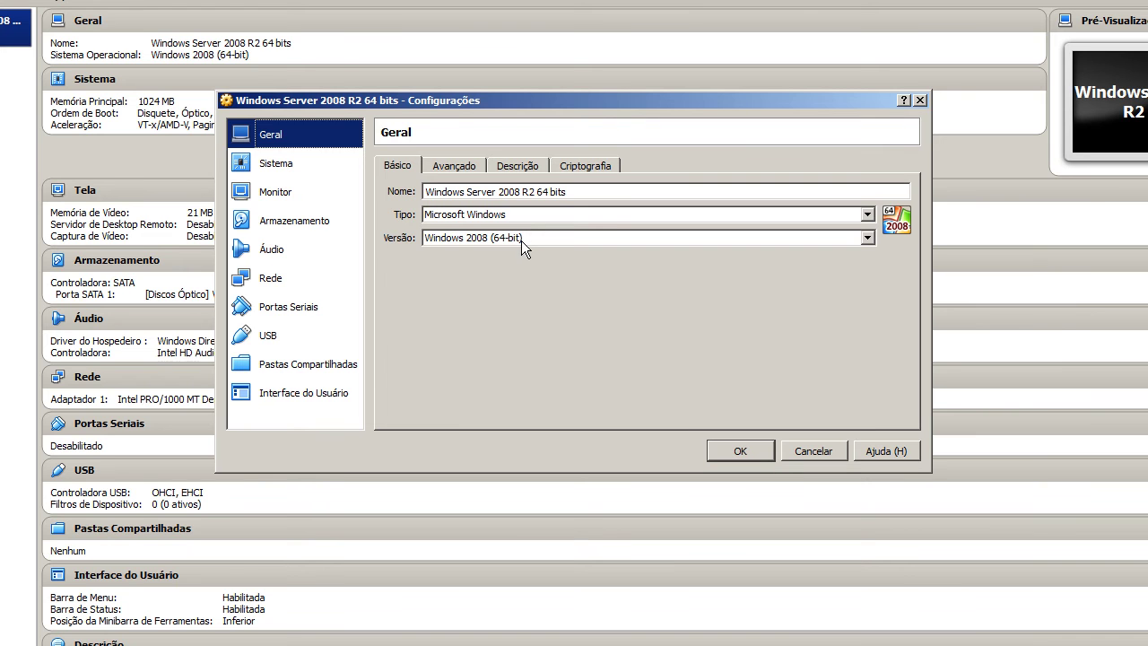
click(453, 166)
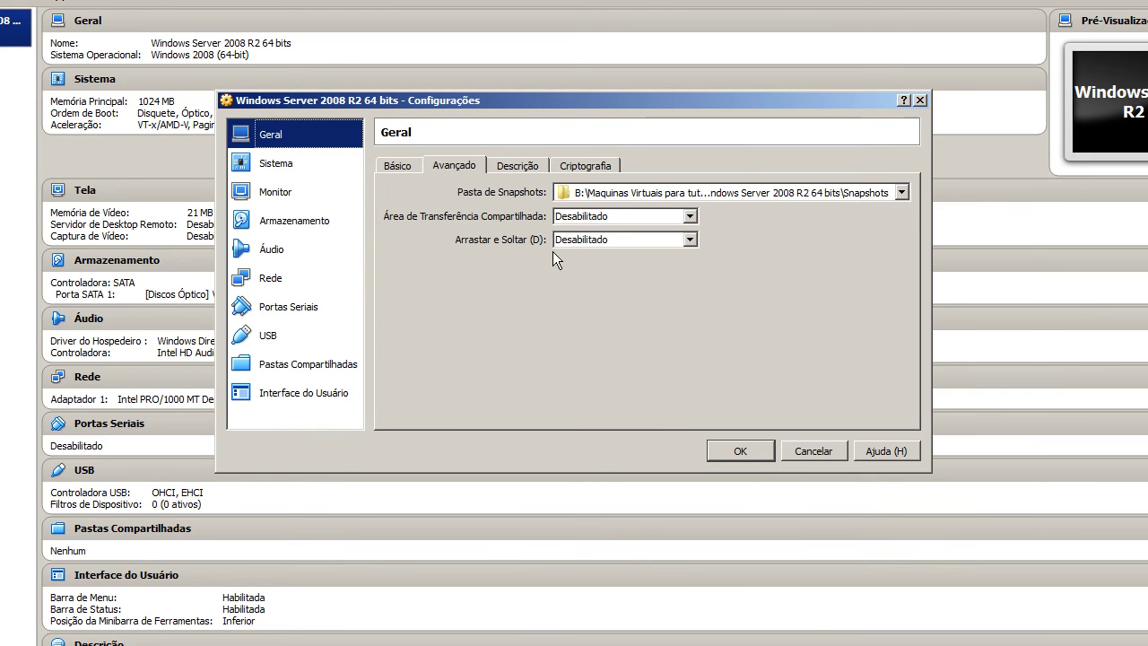
click(574, 216)
click(571, 267)
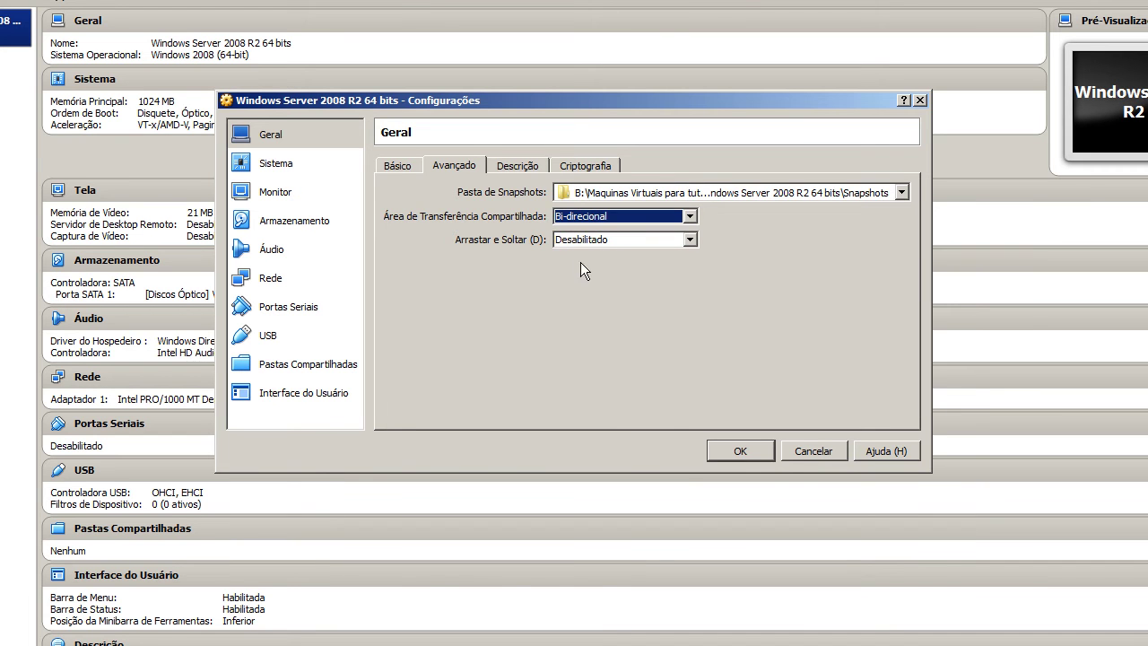
click(583, 240)
click(585, 289)
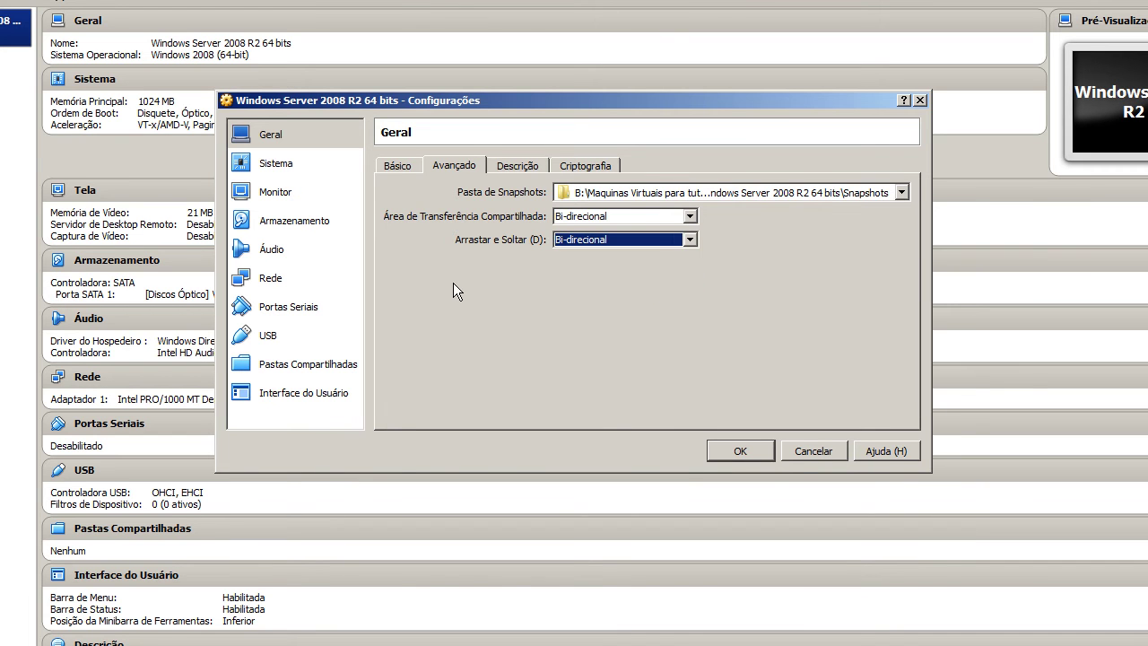
click(511, 173)
click(605, 168)
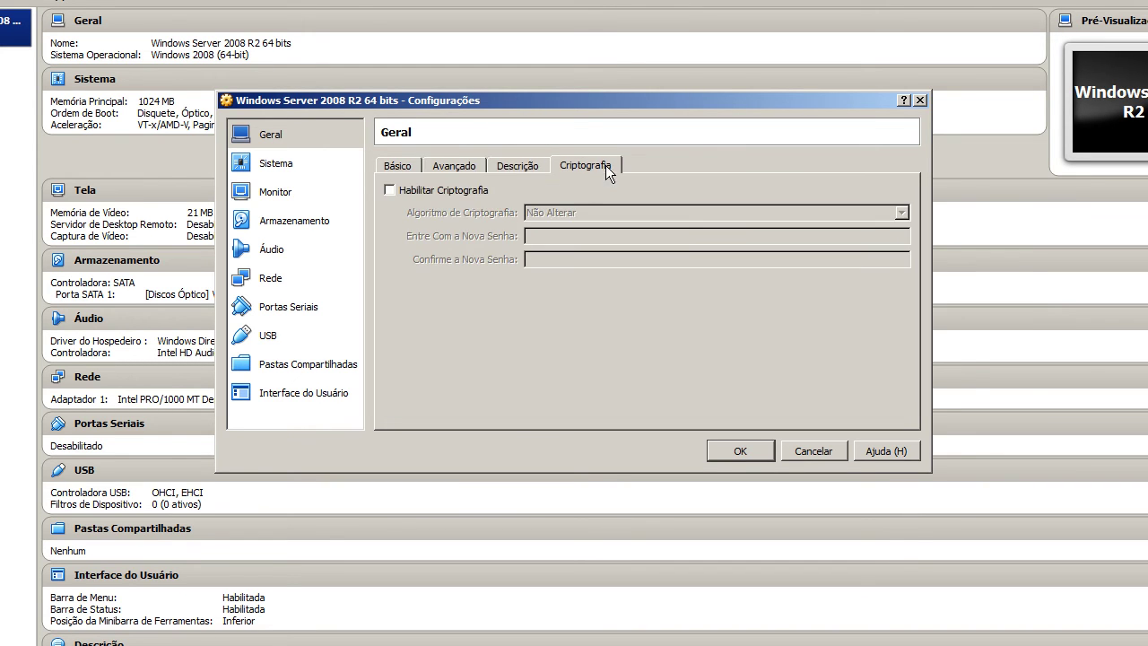
Disable floppy boot in the system settings and move it below the hard disk in the boot order
click(315, 169)
click(511, 227)
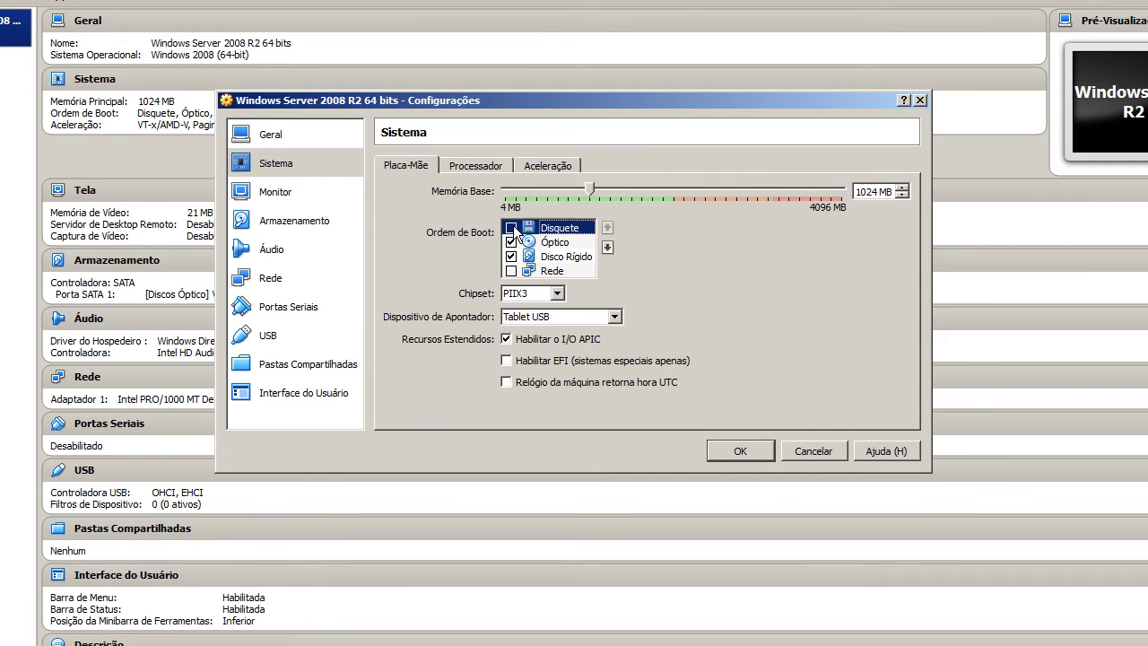
click(608, 250)
click(608, 250)
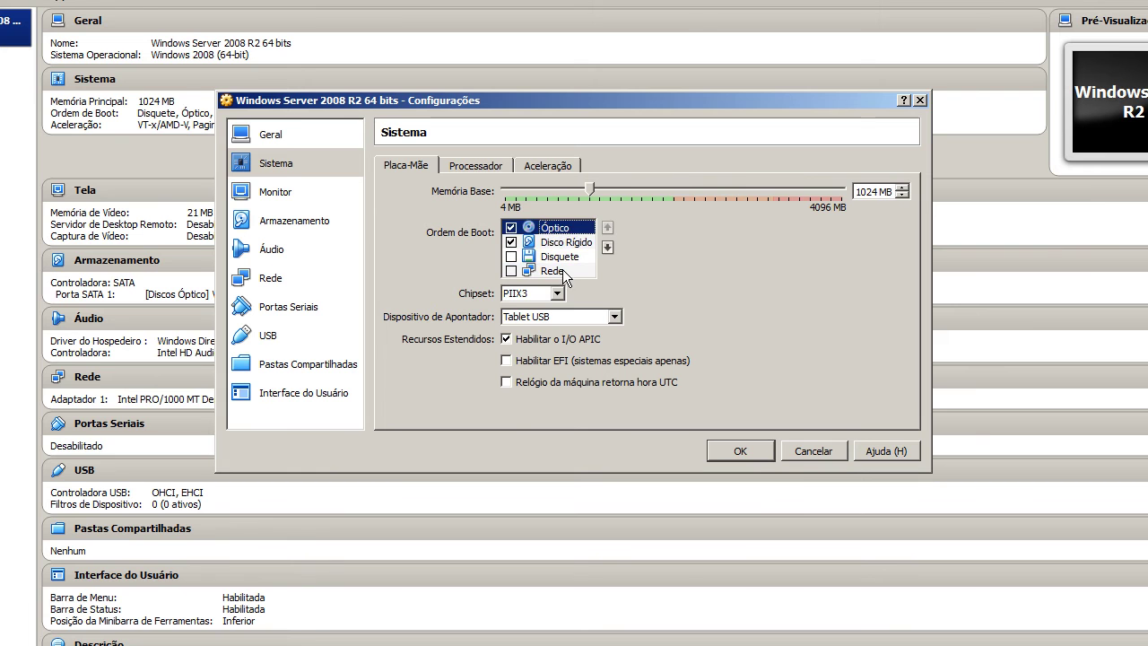
click(565, 242)
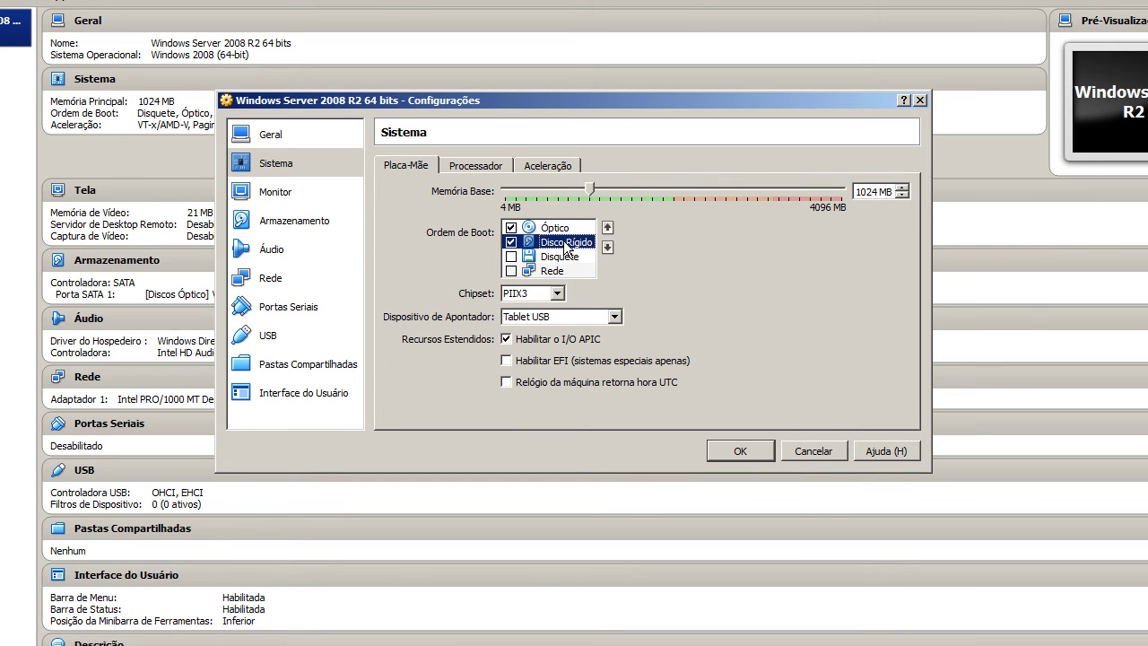
Set the pointing device to Mouse PS/2, and check the processor and acceleration settings
click(544, 316)
click(543, 339)
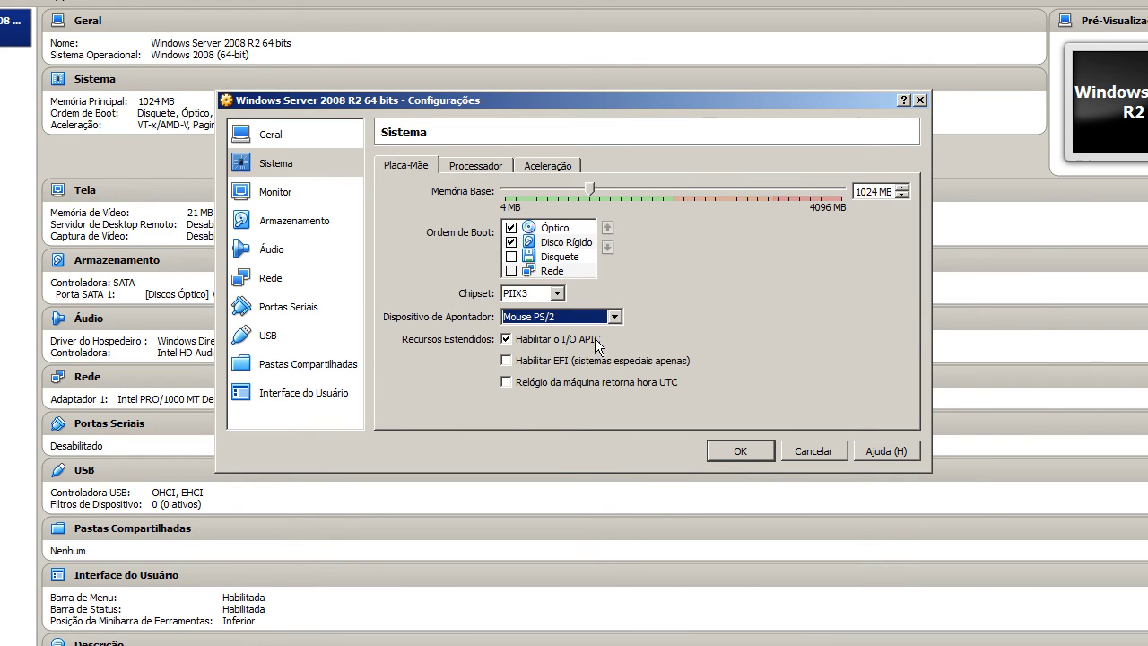
key(ctrl+Tab)
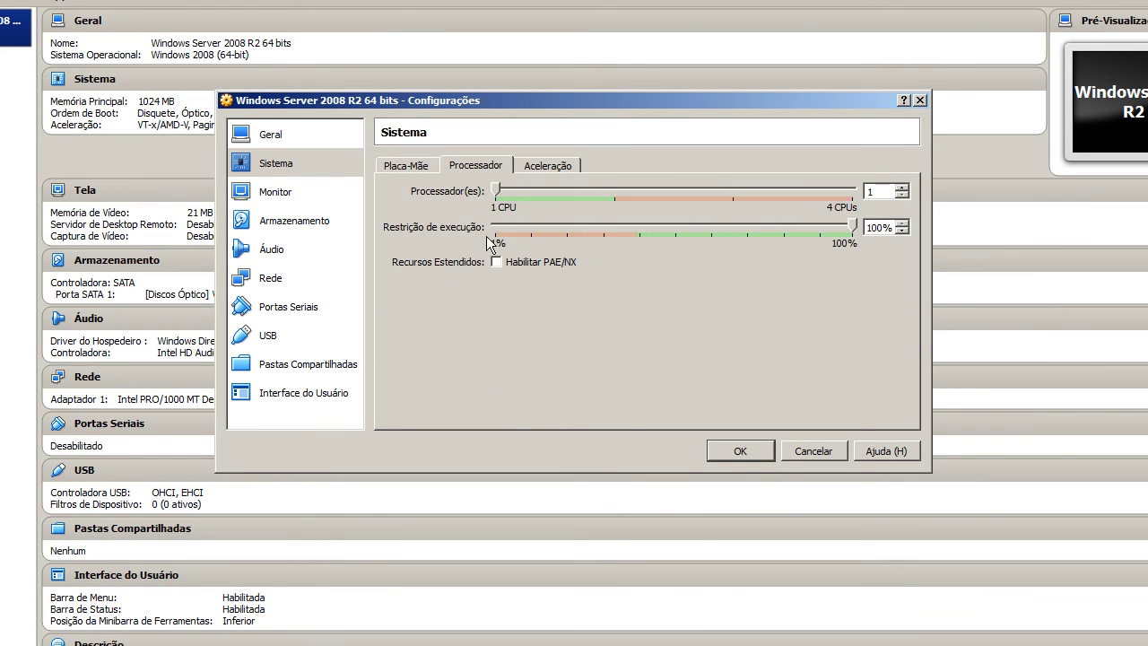
click(520, 165)
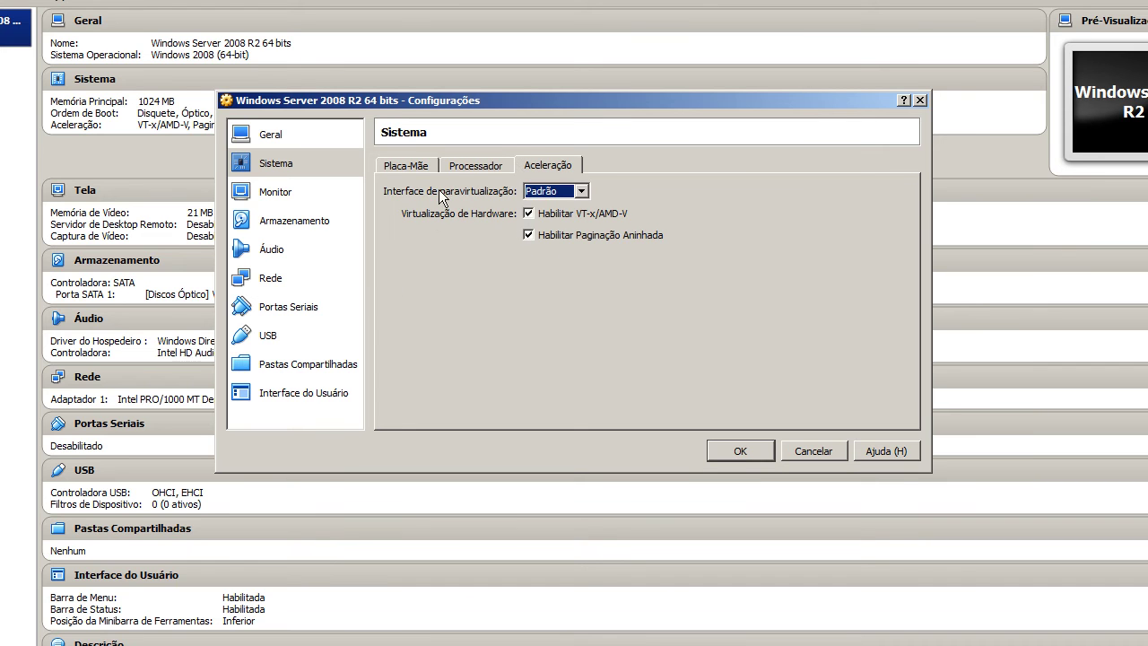
click(468, 168)
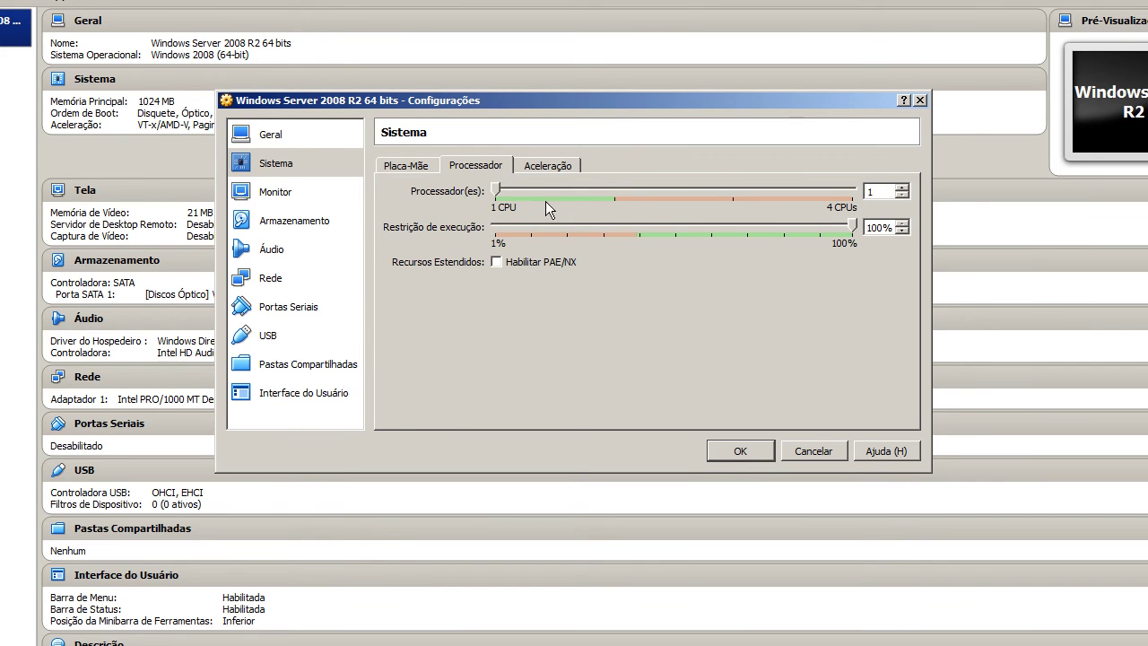
click(544, 163)
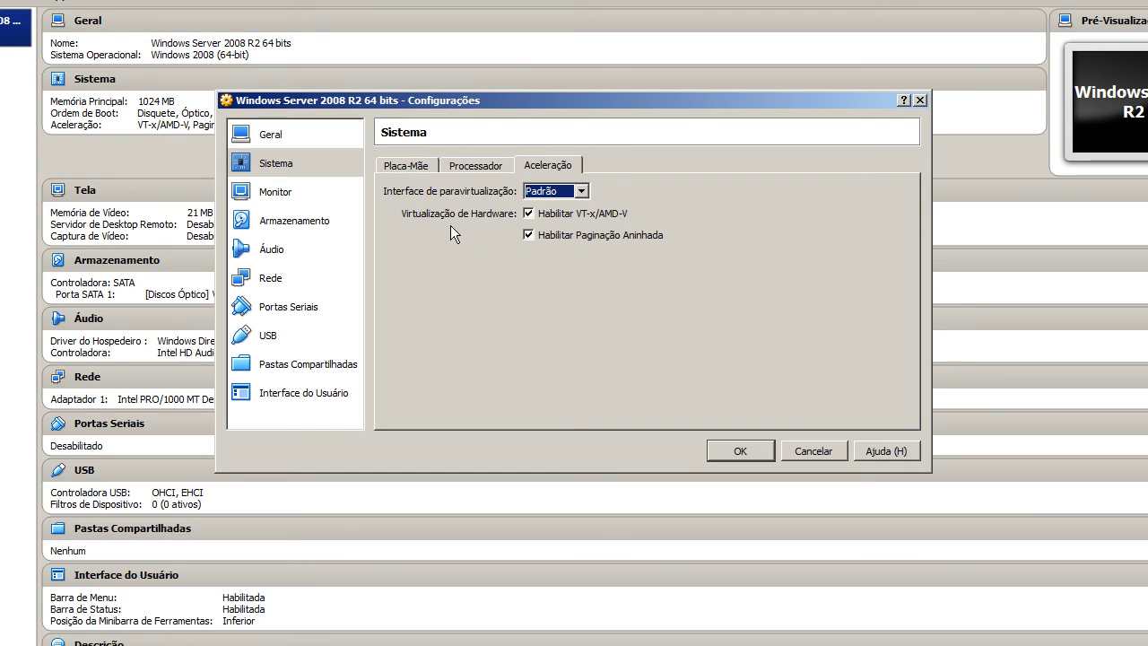
Set the monitor's video memory to 25 MB, and check the remote display and video capture settings
click(287, 191)
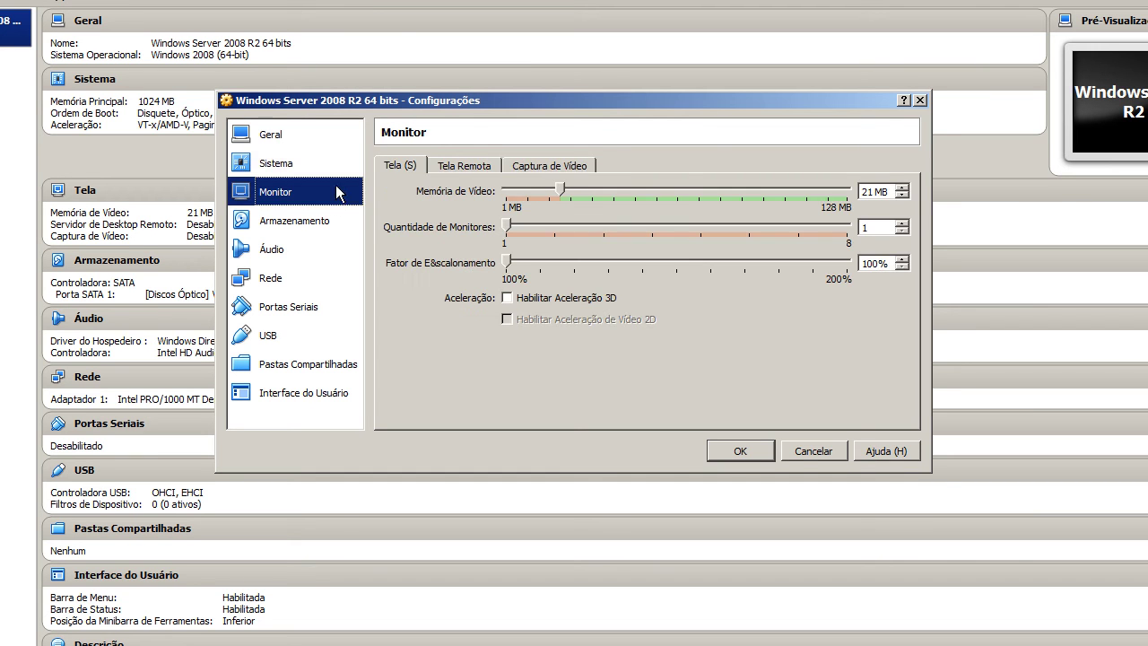
click(560, 188)
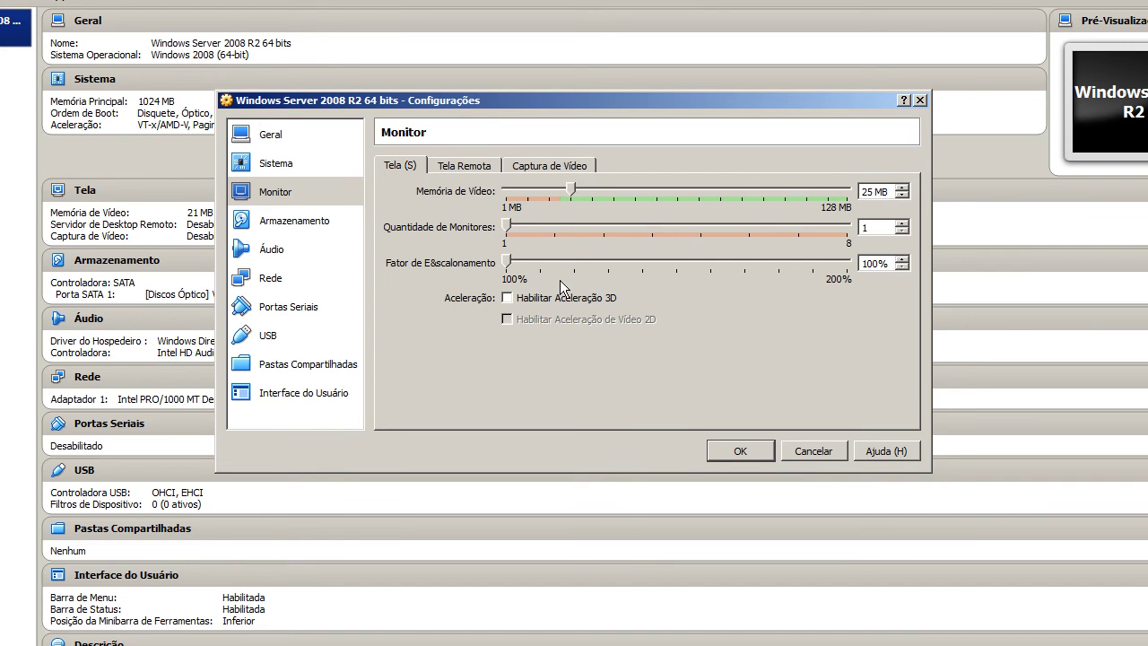
click(473, 168)
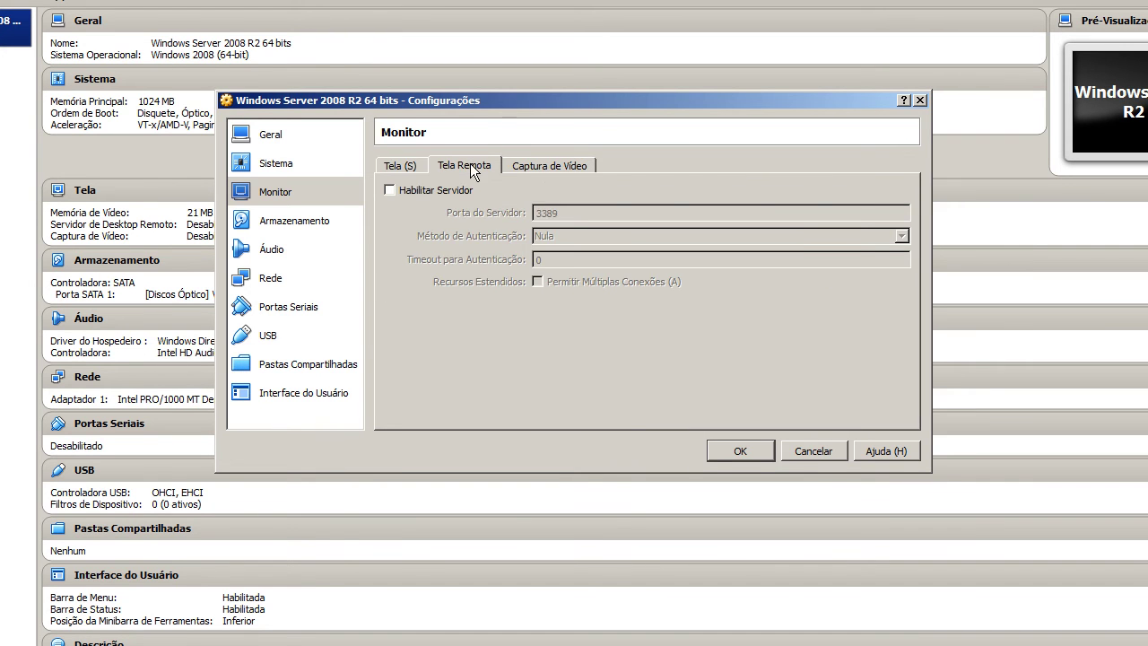
click(515, 168)
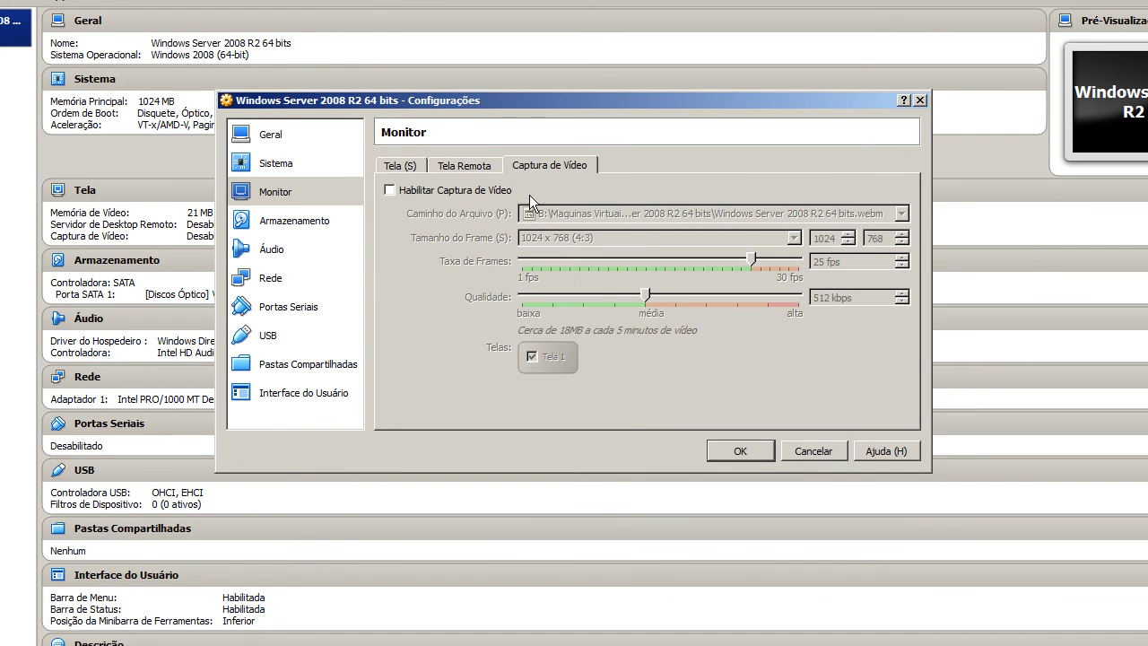
Replace the SATA storage controller with an IDE controller
click(332, 220)
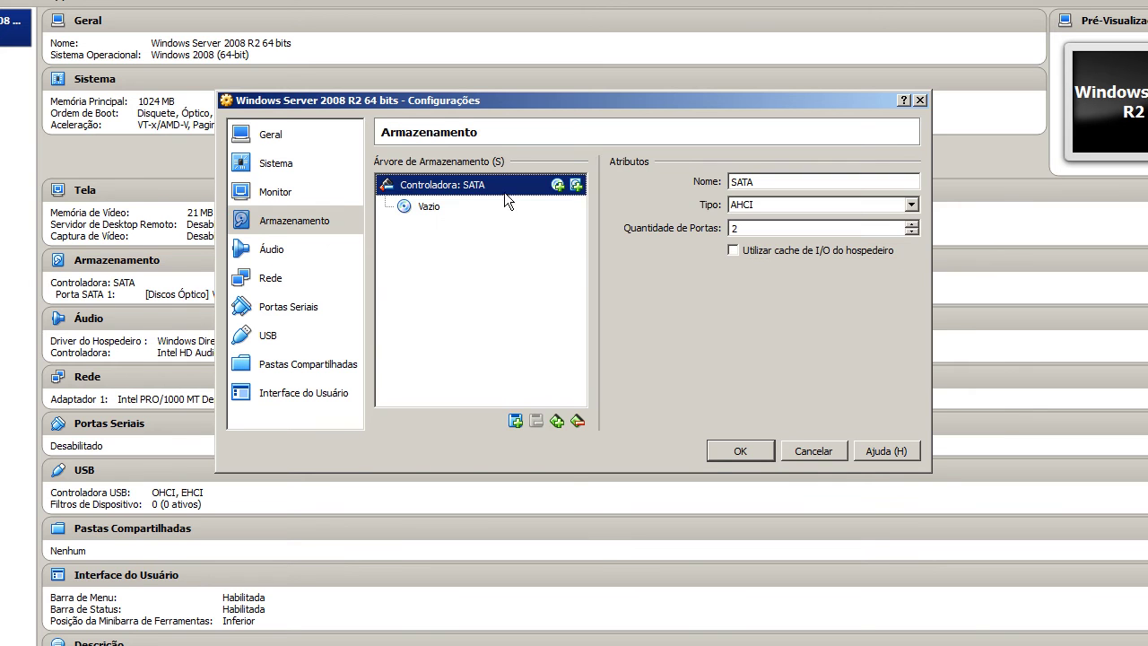
click(578, 421)
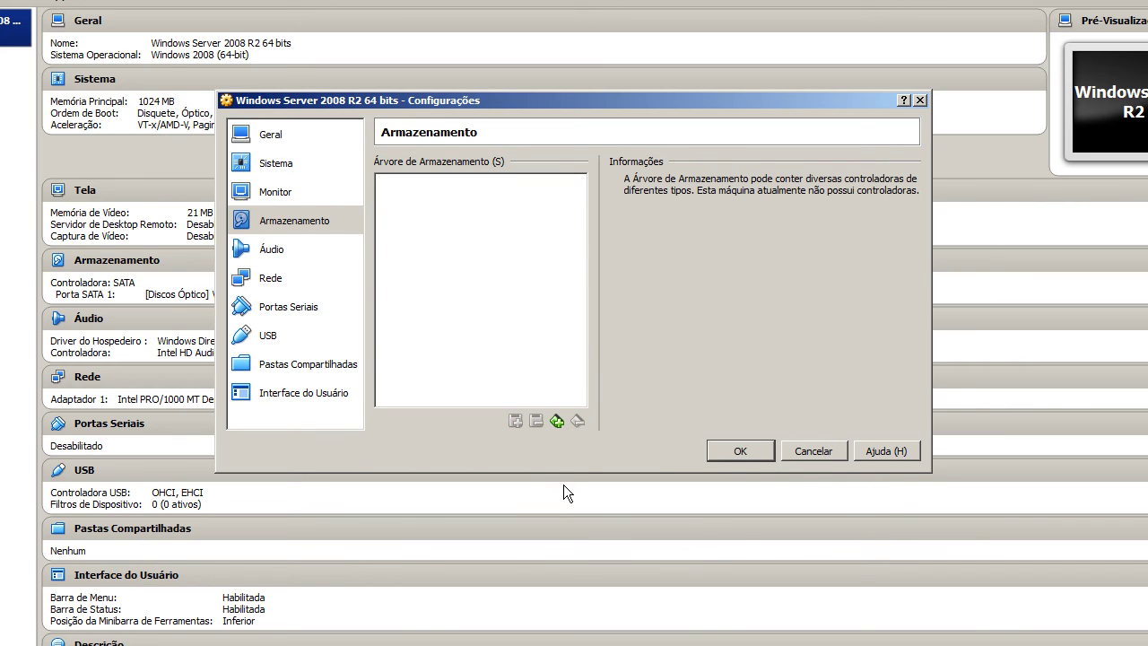
click(556, 421)
click(571, 437)
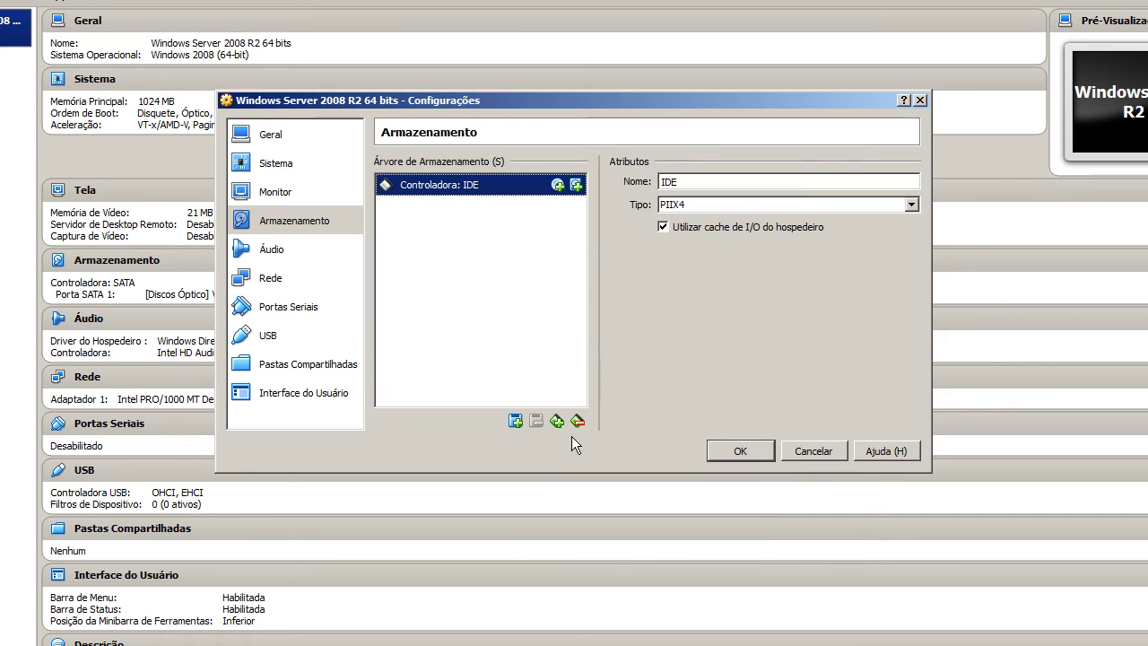
Add a dynamically allocated 50 GB VDI disk named "Windows Server 2008" and an empty optical drive to the IDE controller
click(528, 320)
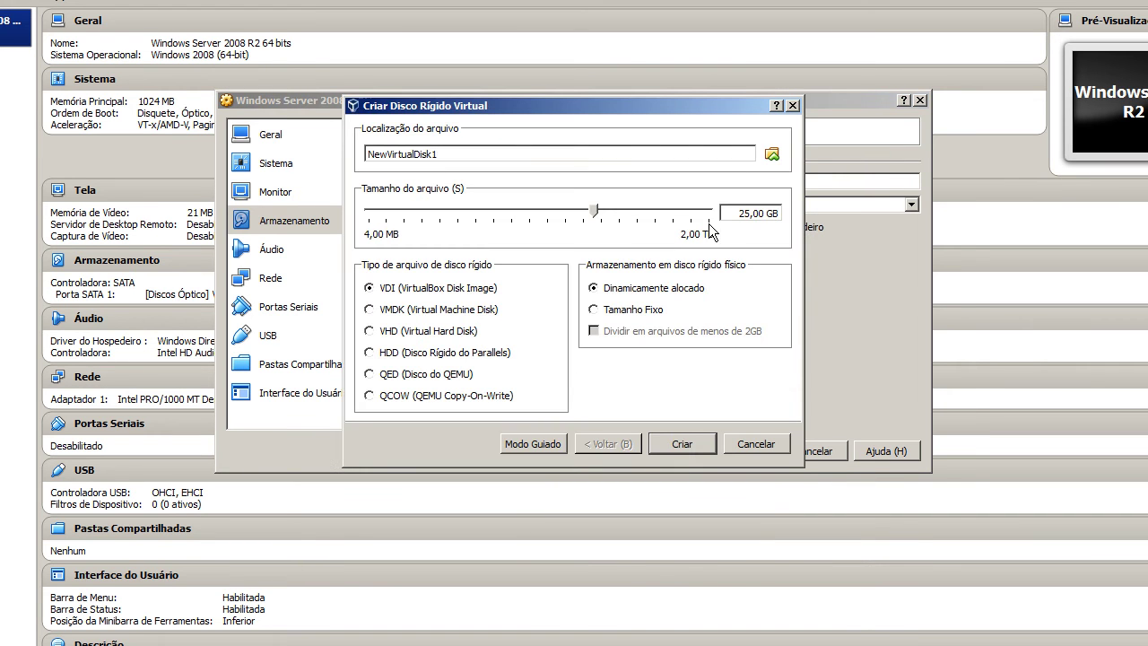
drag(761, 213, 618, 214)
text(5)
double_click(519, 155)
text(Windows Server )
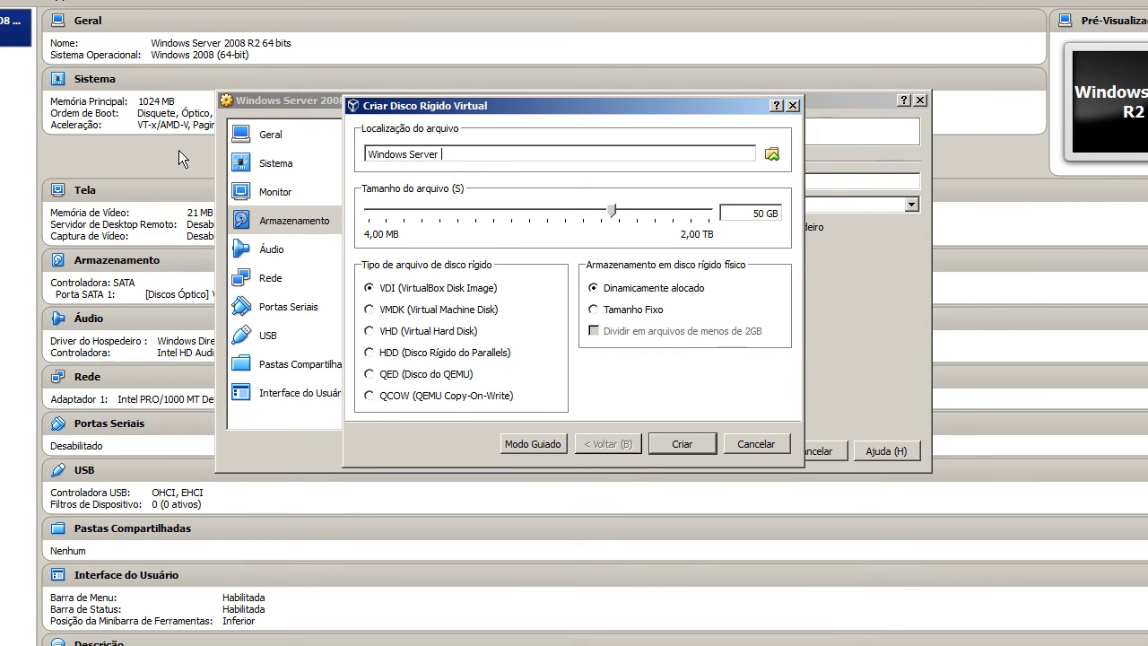
text(2008)
click(674, 448)
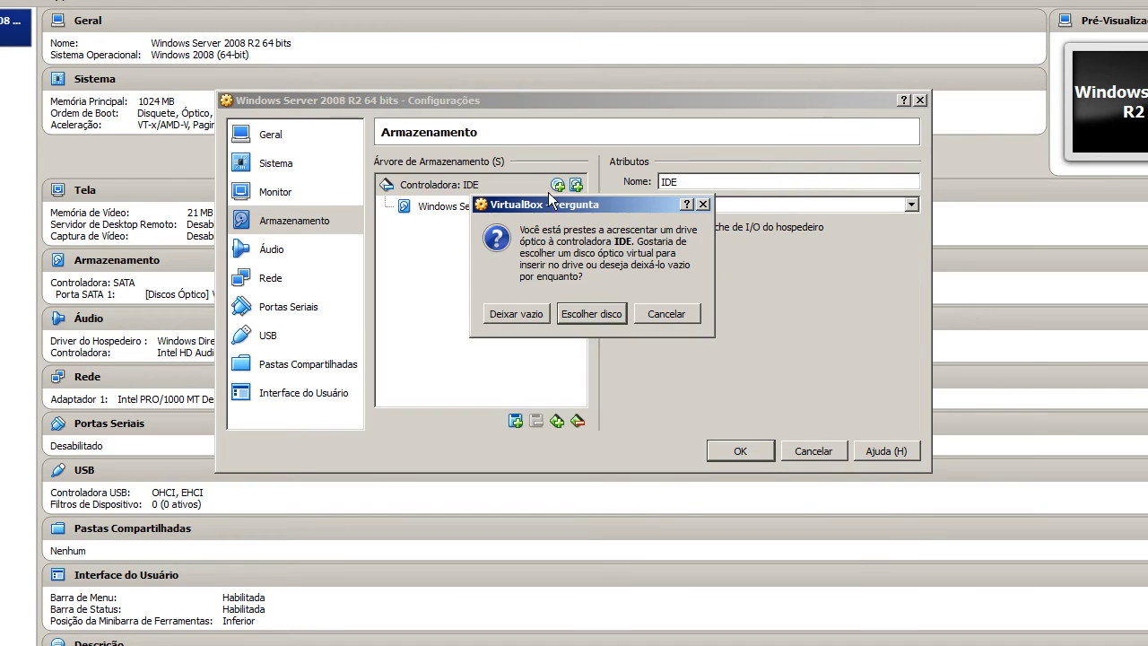
click(504, 310)
click(431, 231)
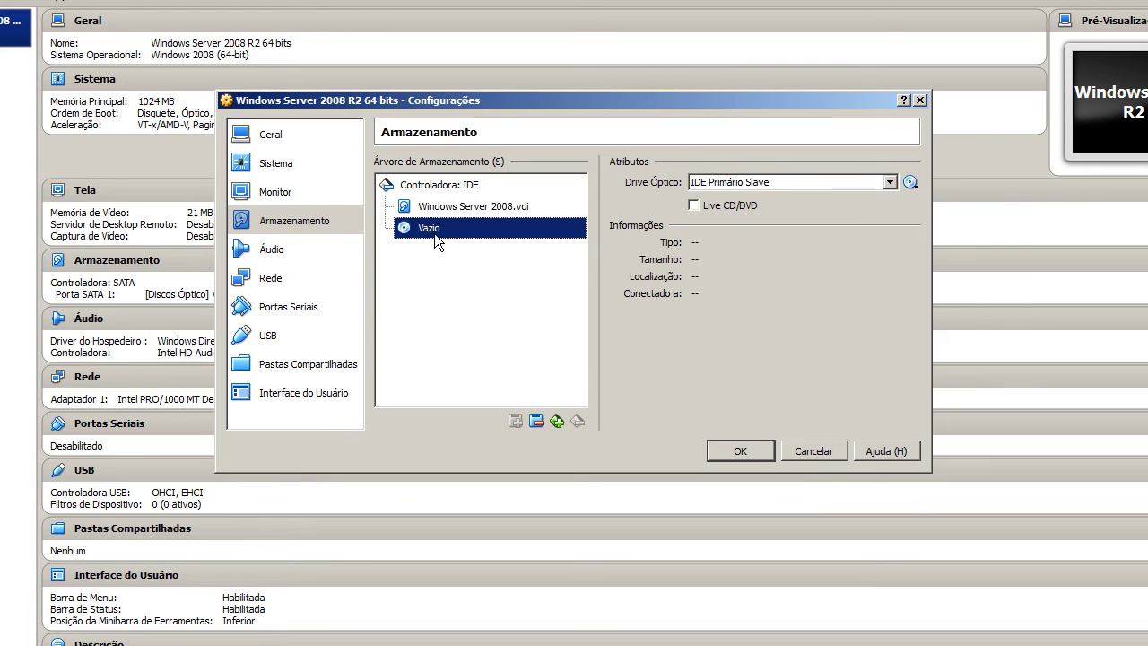
Review the audio settings and the connection types available for network adapter 1, keeping NAT
click(319, 247)
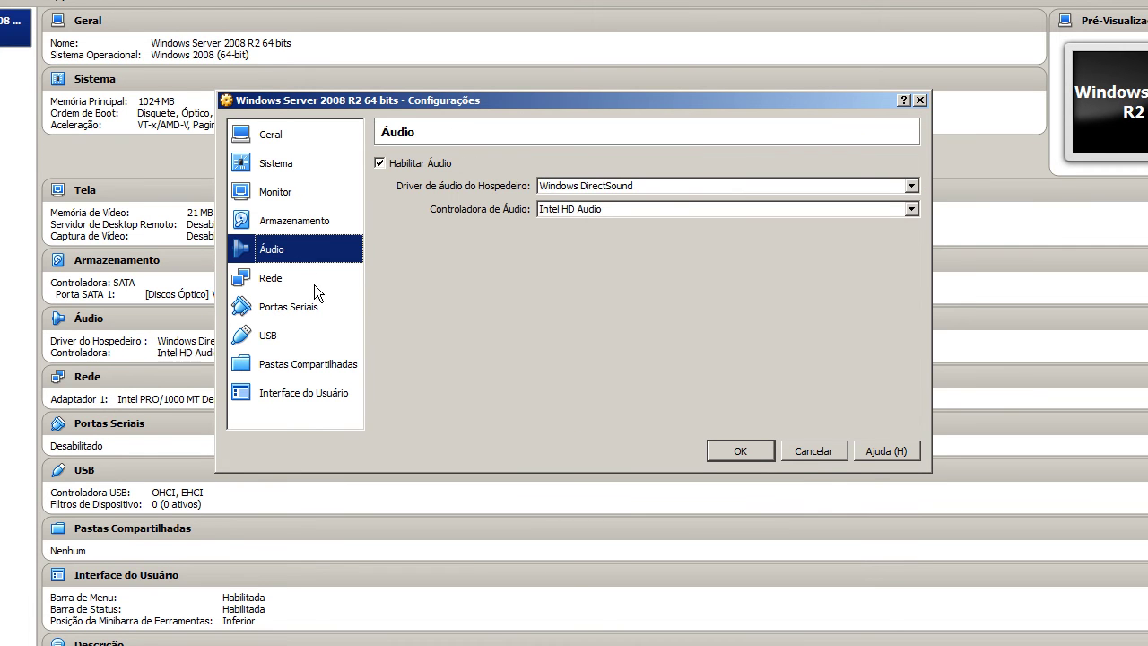
click(307, 279)
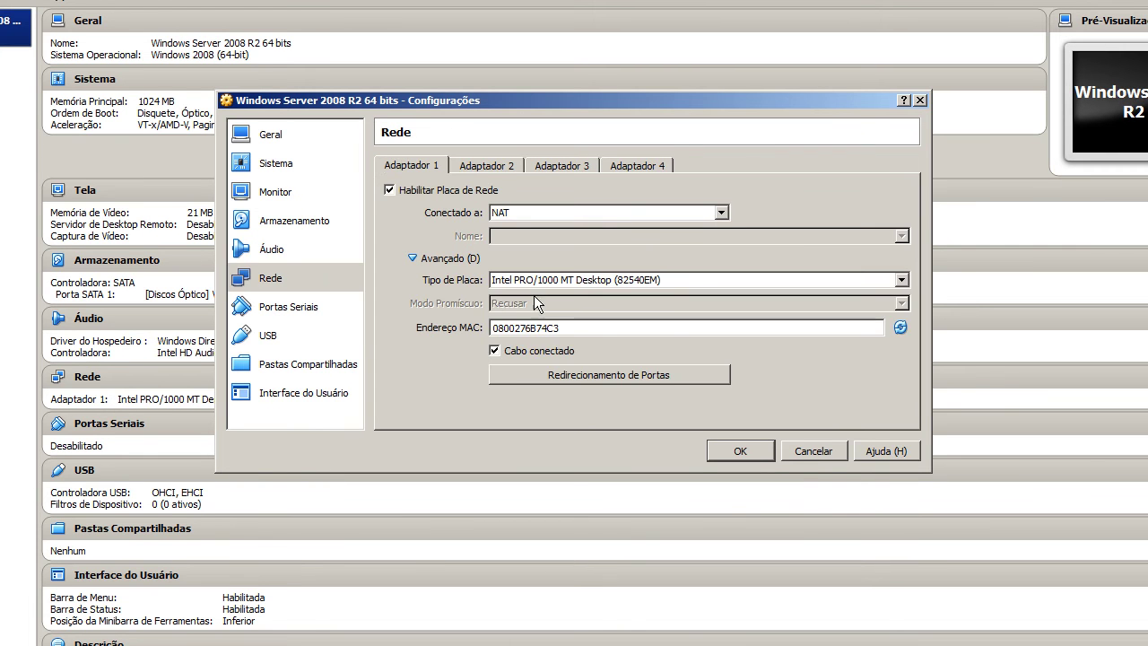
click(568, 207)
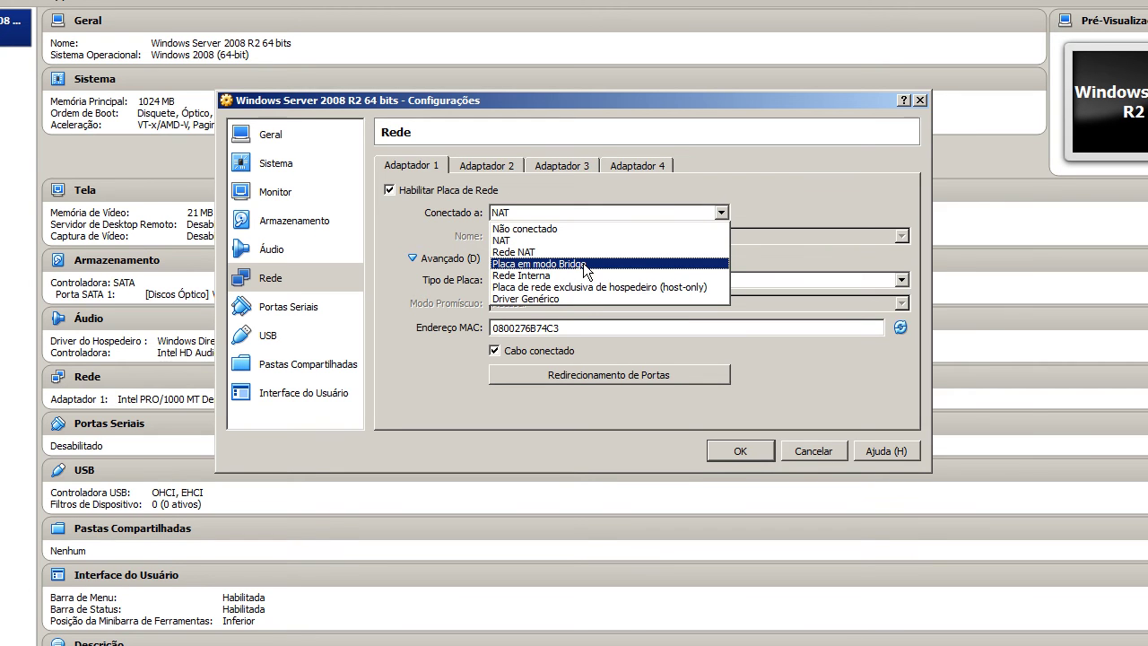
click(785, 211)
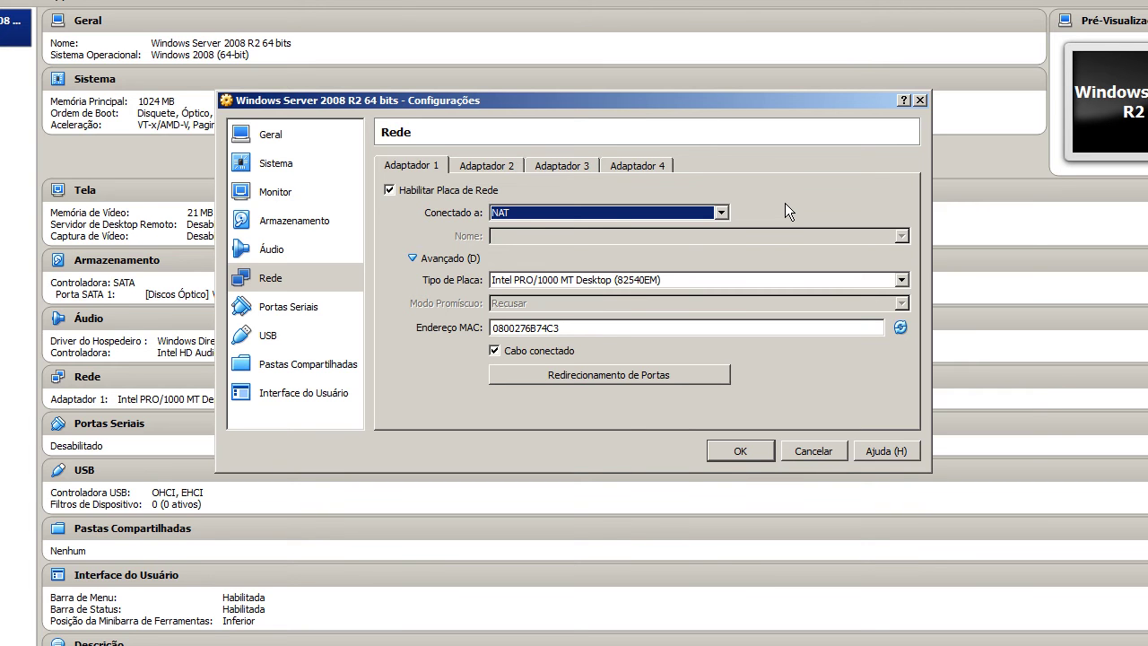
Set network adapter 1's type to Intel PRO/1000 T Server (82543GC) and generate a new MAC address for it
click(602, 281)
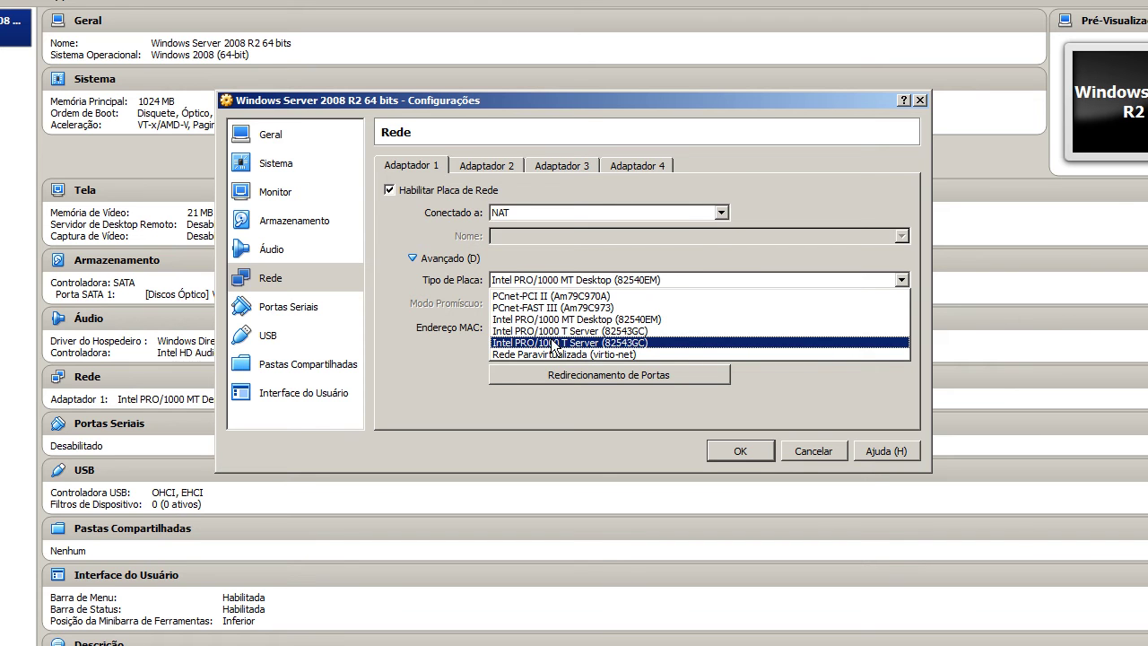
click(581, 343)
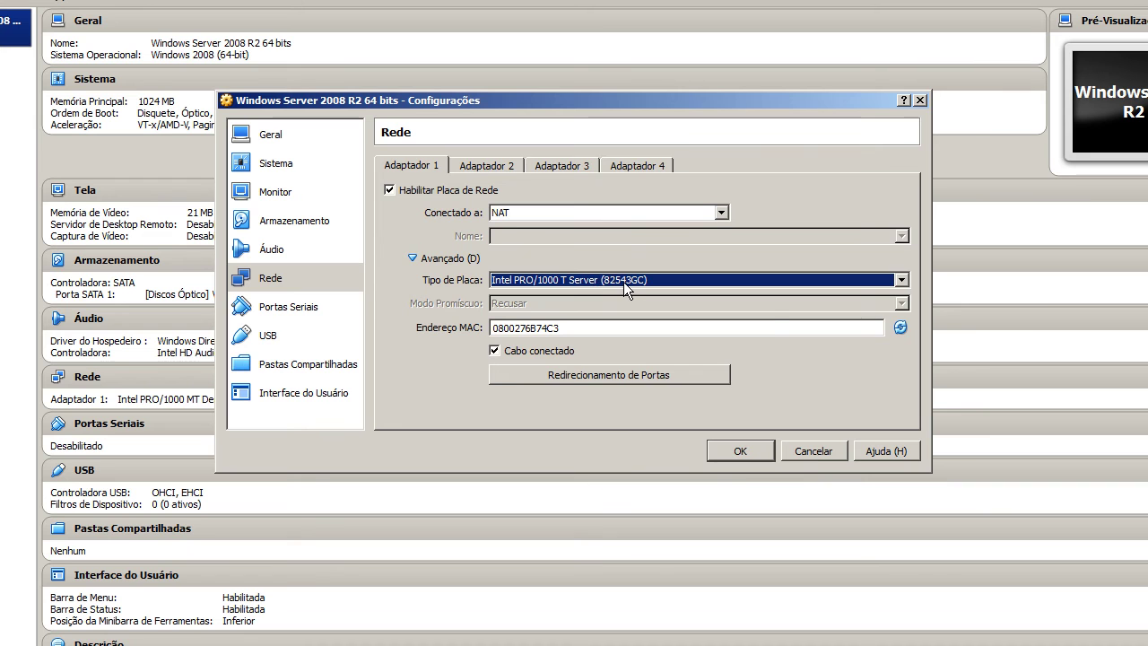
mouse_move(624, 282)
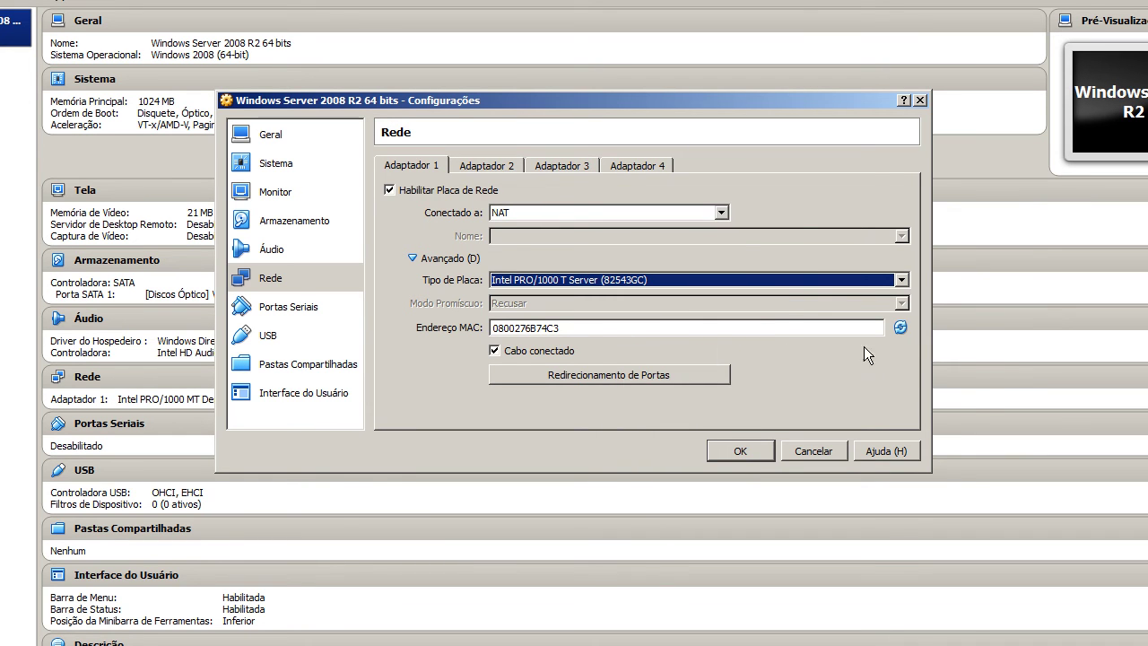
click(900, 328)
click(900, 328)
click(900, 329)
Review the settings for network adapters 2 to 4, the serial ports, USB and shared folders
click(503, 169)
click(565, 166)
click(632, 166)
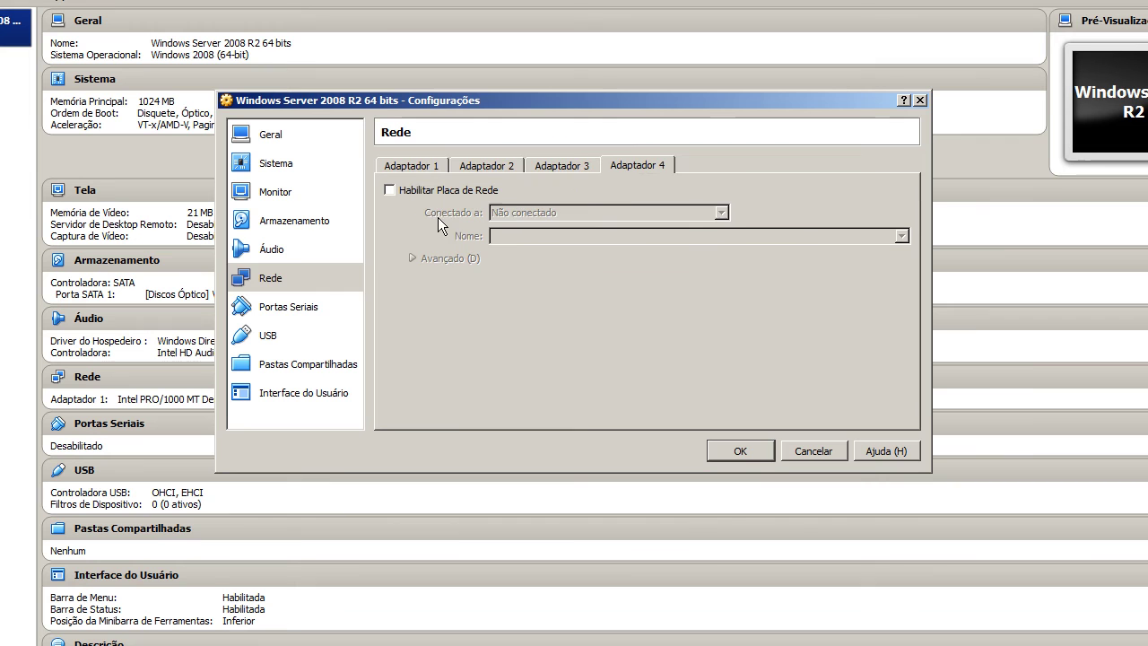
click(348, 306)
click(442, 166)
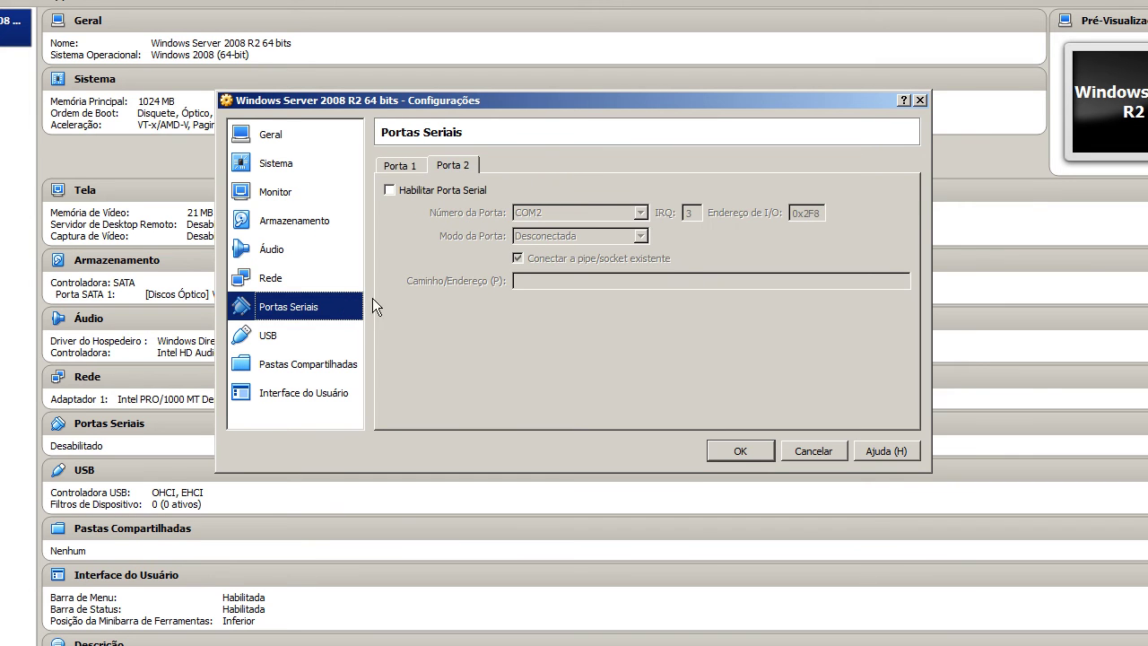
click(332, 336)
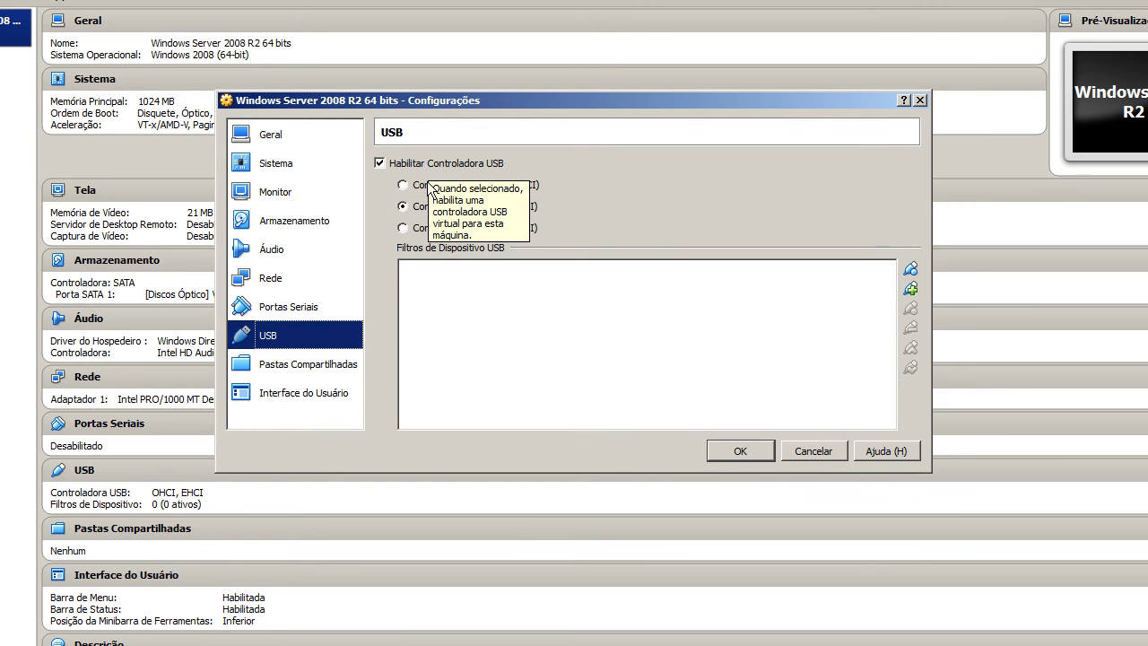
key(Down)
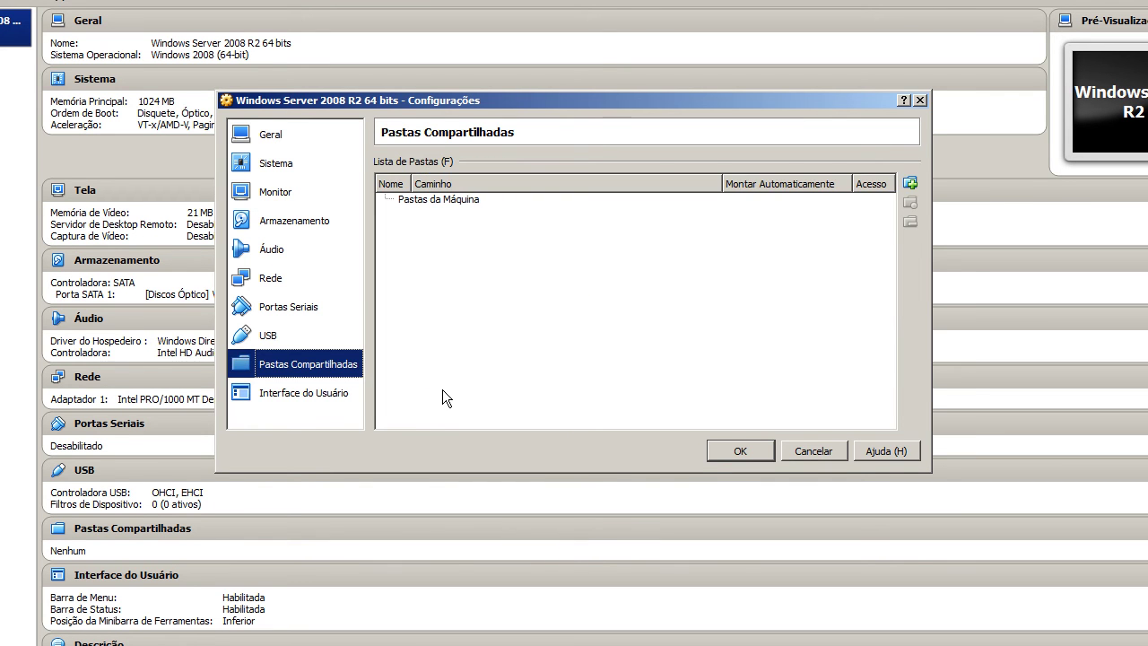
Set the mini toolbar to show at the top of the screen and save the virtual machine's settings
click(334, 391)
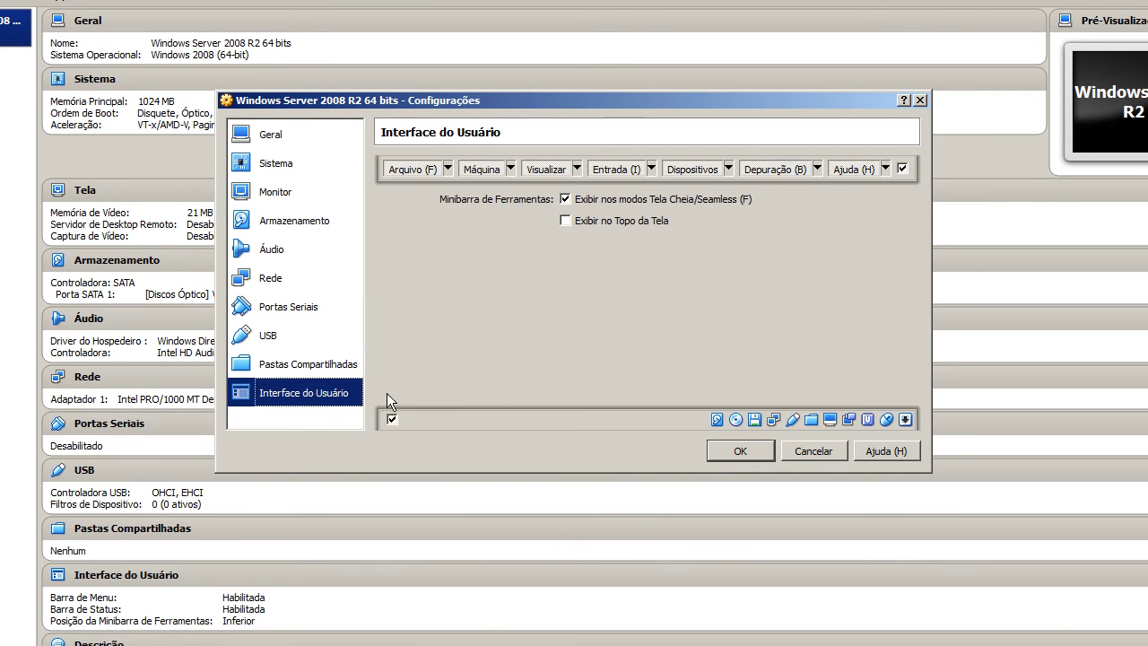
click(584, 225)
click(740, 451)
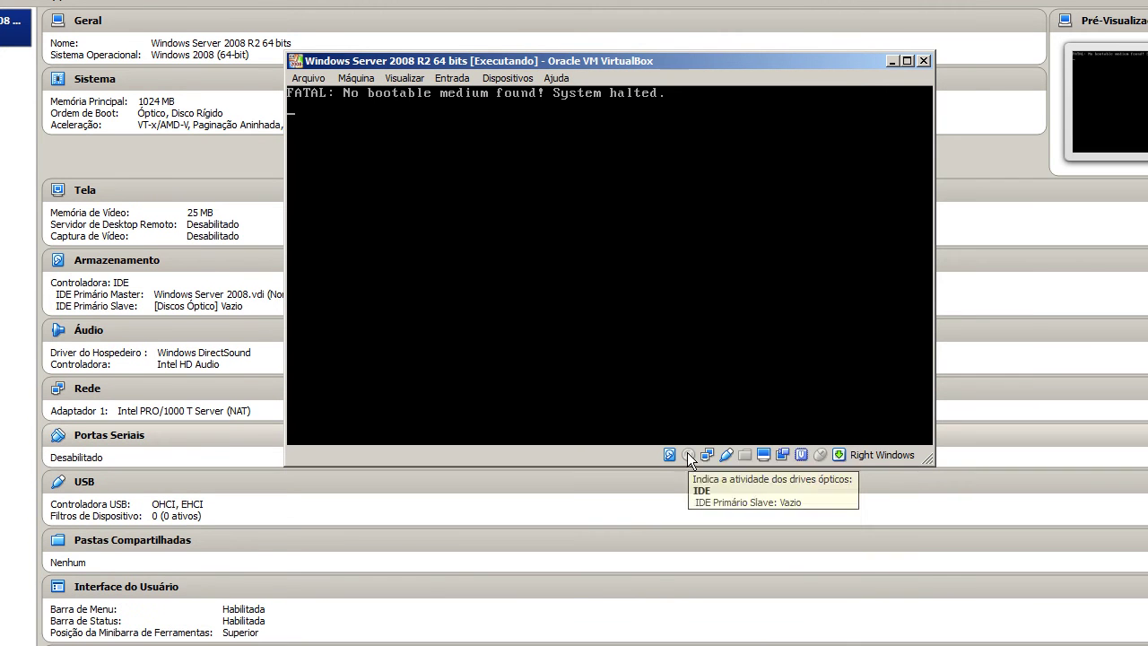
Mount the "Windows Server 2008 R2 SP1 x64 PT" image from the Windows Server 2008 folder on drive F: in the virtual optical drive
click(688, 455)
click(693, 458)
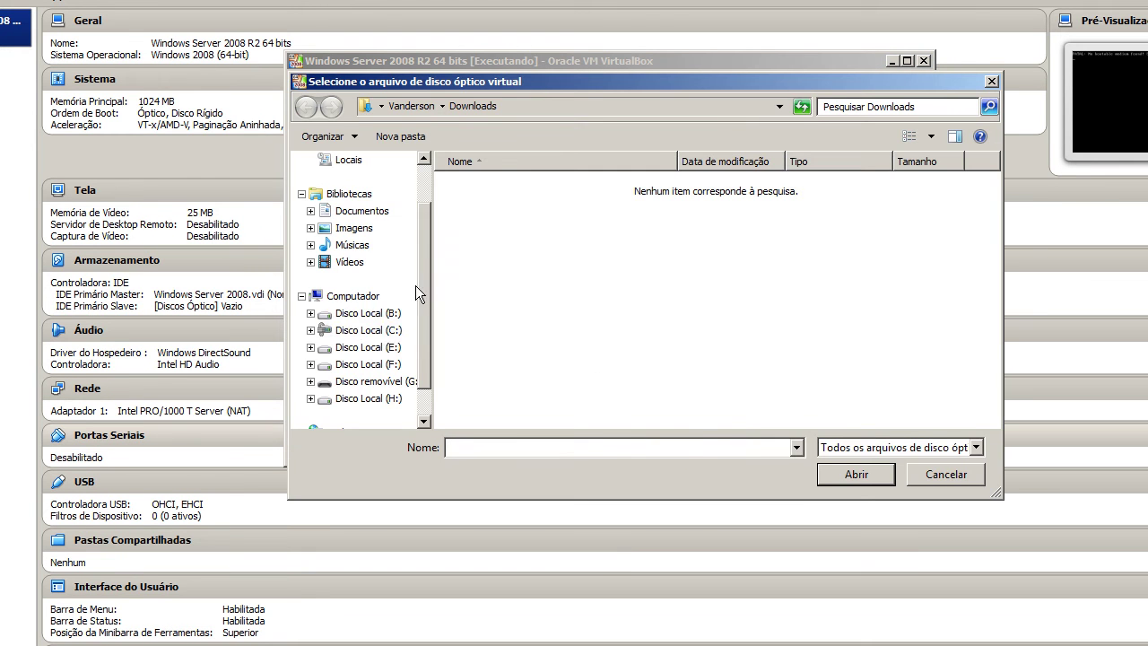
click(359, 296)
click(615, 207)
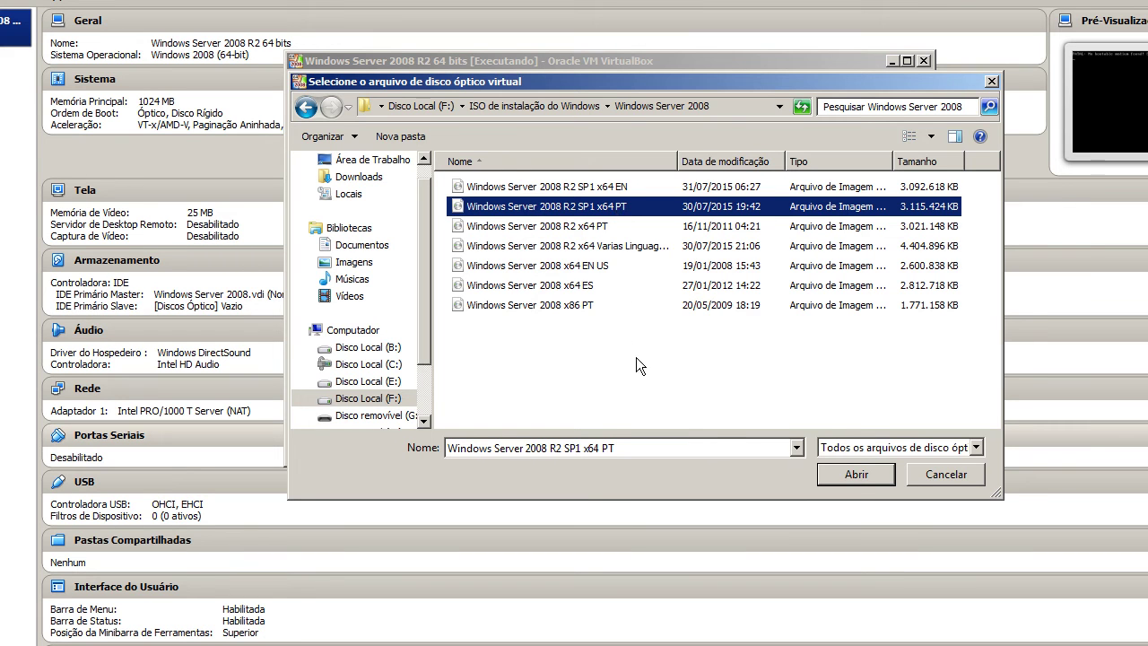
click(833, 481)
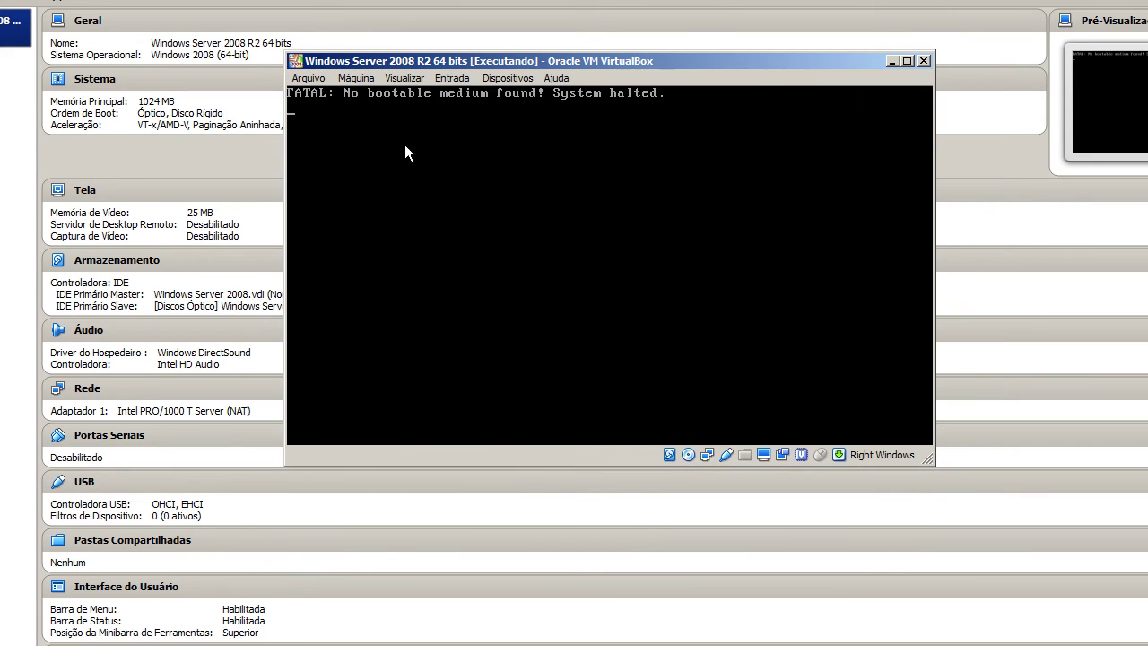
Restart the virtual machine so it boots from the mounted installation image
click(356, 78)
click(380, 186)
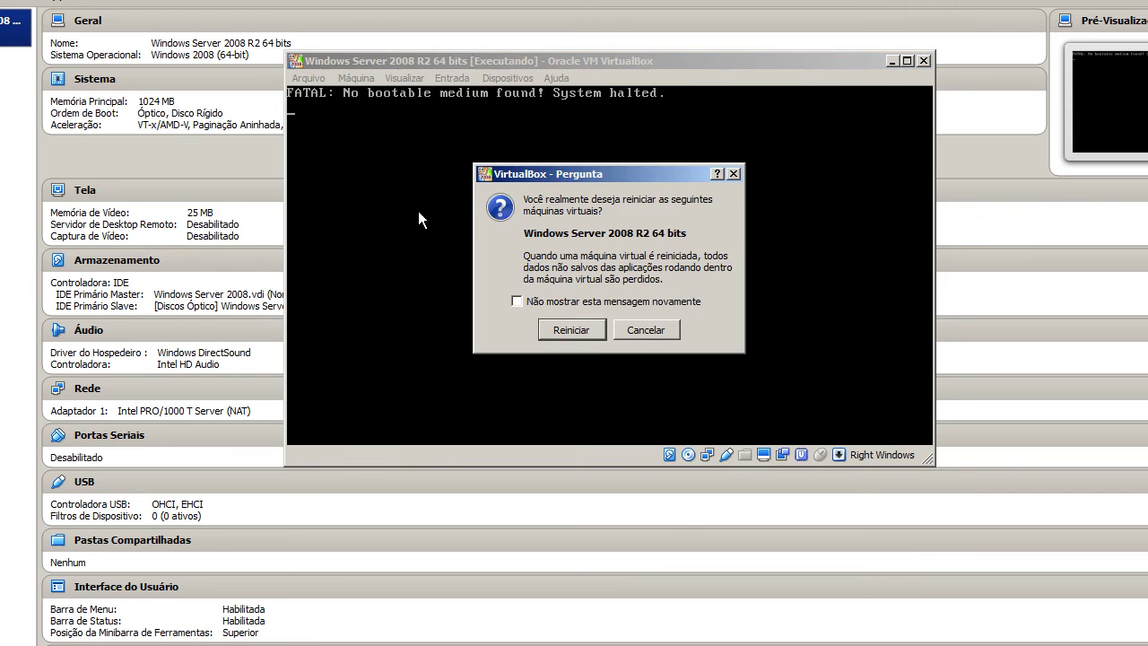
click(578, 328)
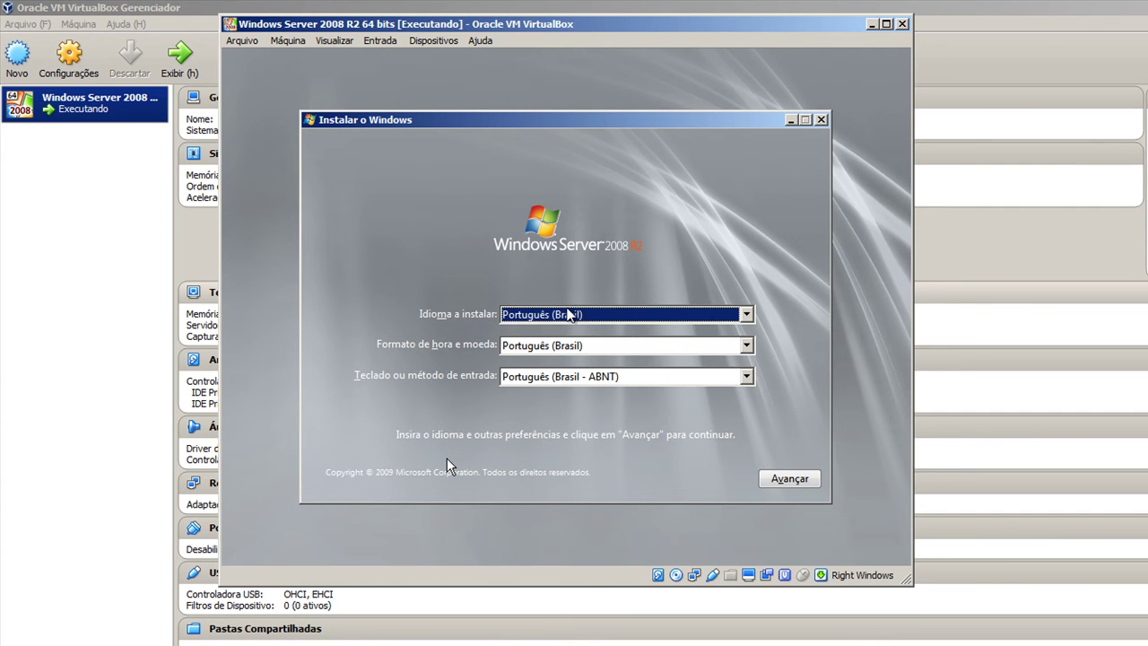
Accept Português (Brasil) as setup language and time format, with the Português (Brasil - ABNT) keyboard
click(504, 339)
click(462, 406)
click(569, 344)
click(572, 346)
click(585, 377)
click(586, 380)
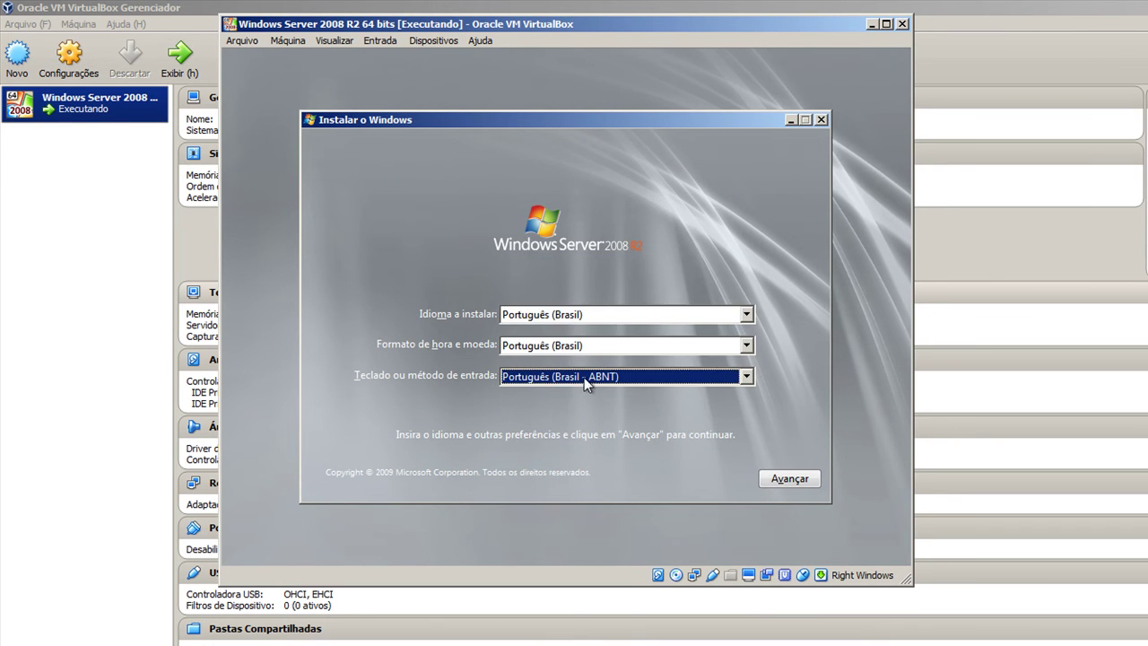
click(790, 479)
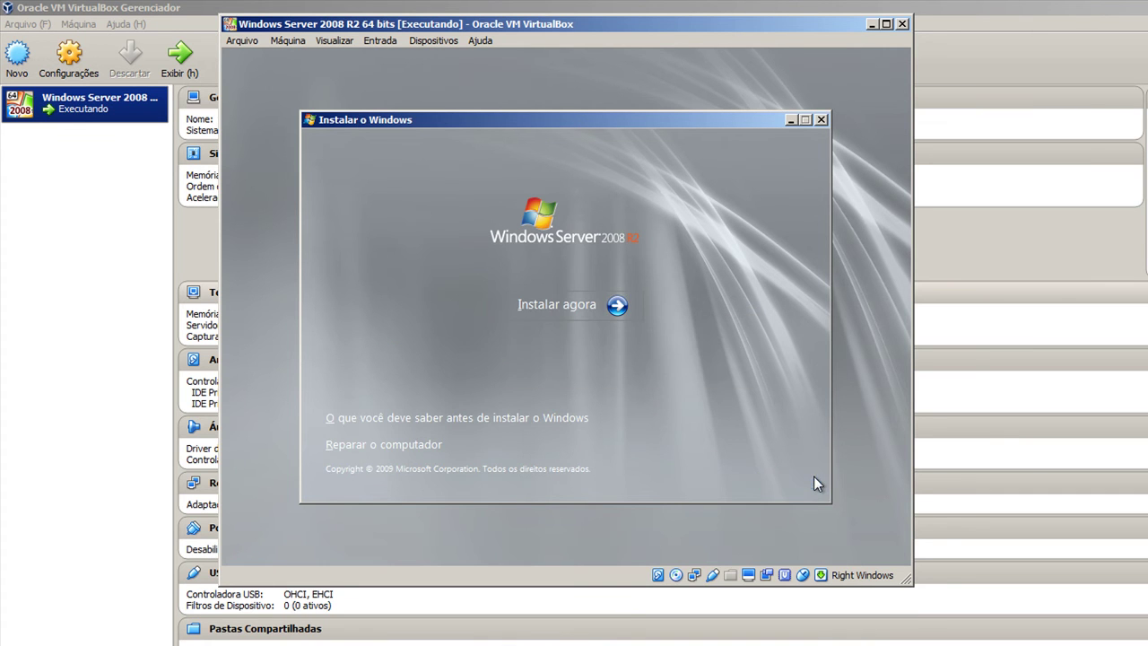
Start the Windows installation and choose the Windows Server 2008 R2 Enterprise (Instalação Completa) edition
click(521, 308)
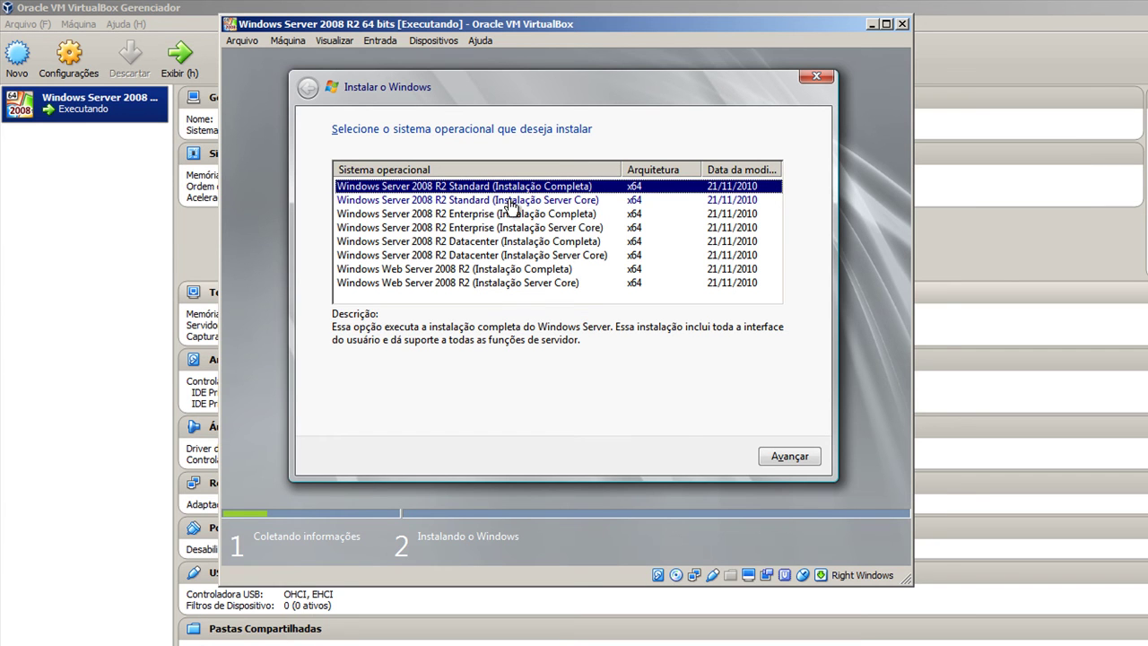
click(488, 219)
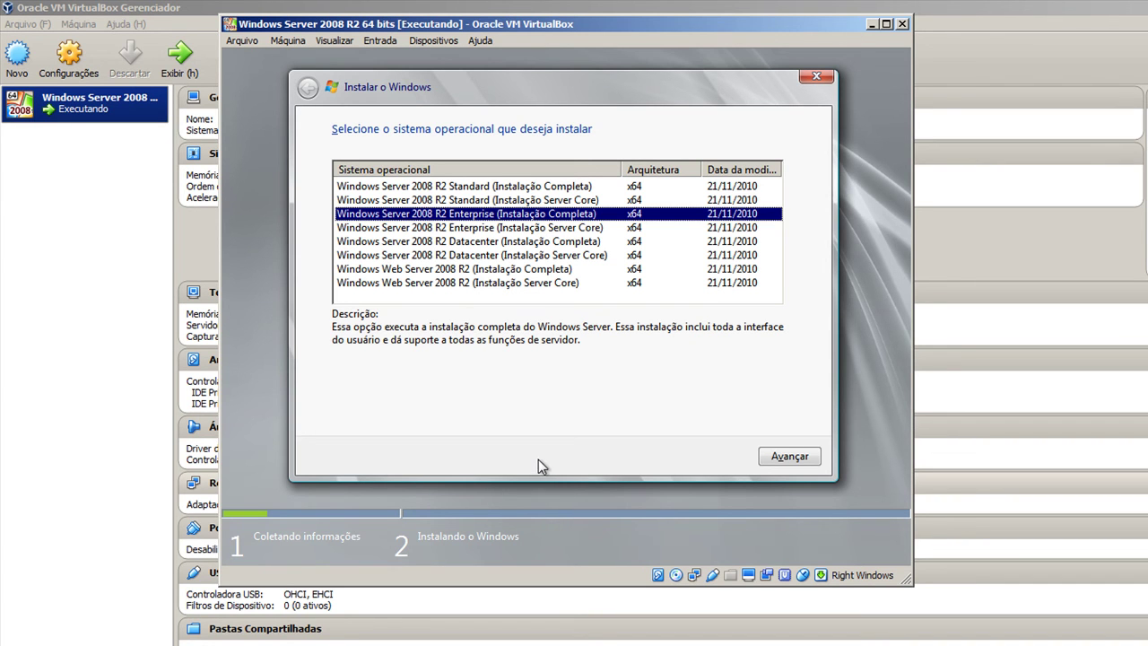
click(800, 455)
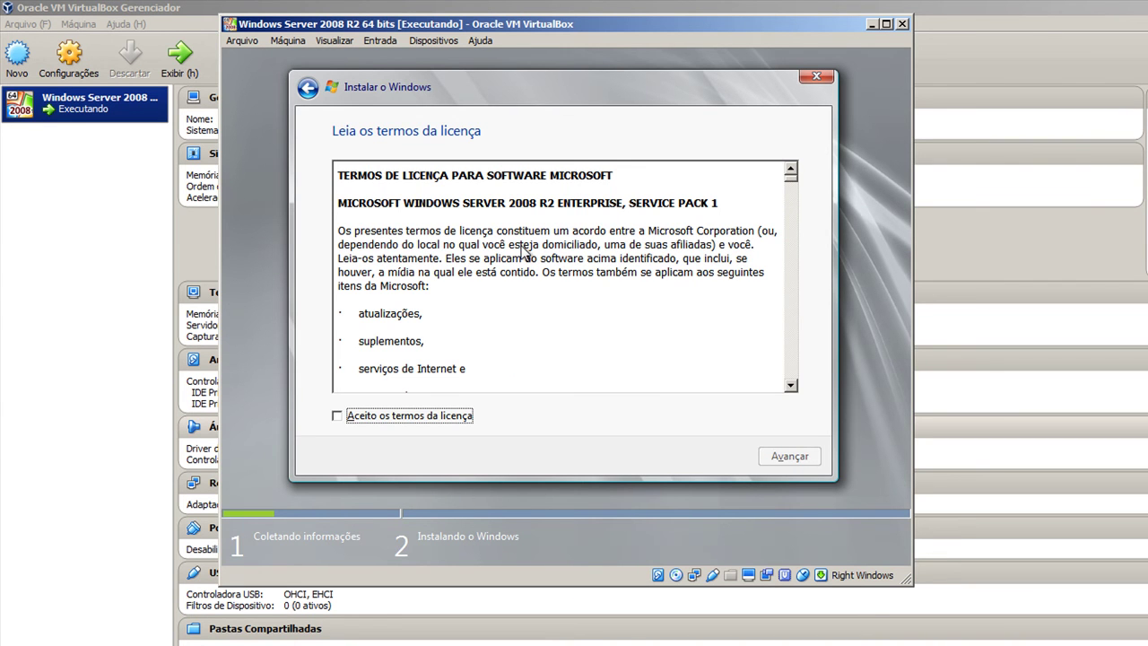
Accept the licence terms and start a custom installation on Disk 0's unallocated space
click(433, 416)
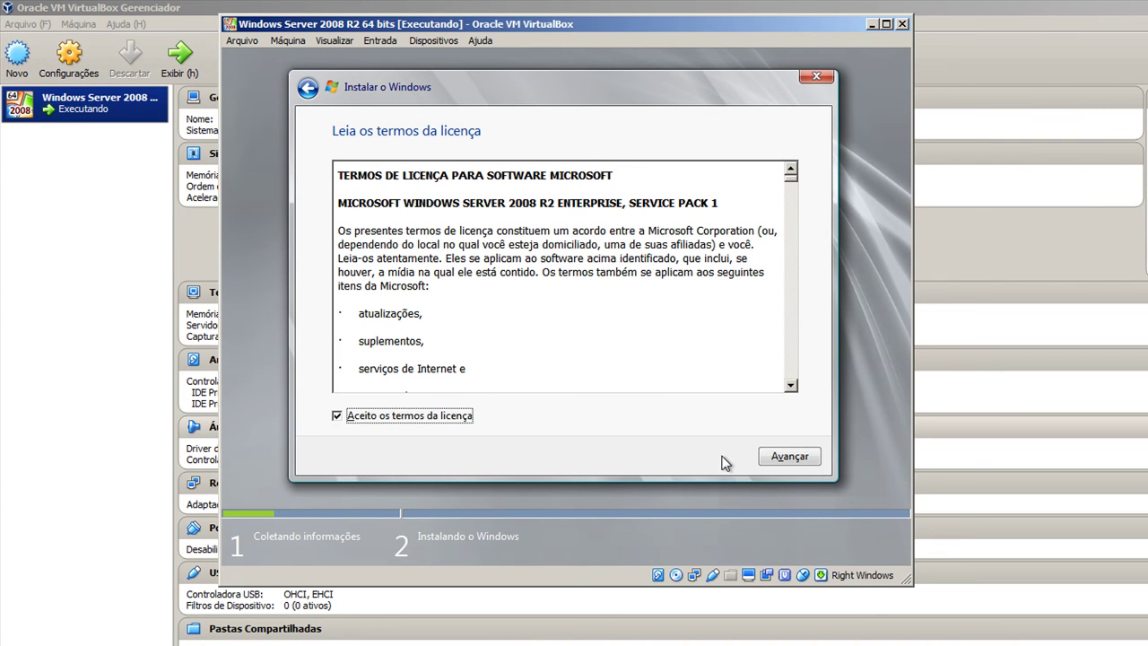
click(768, 459)
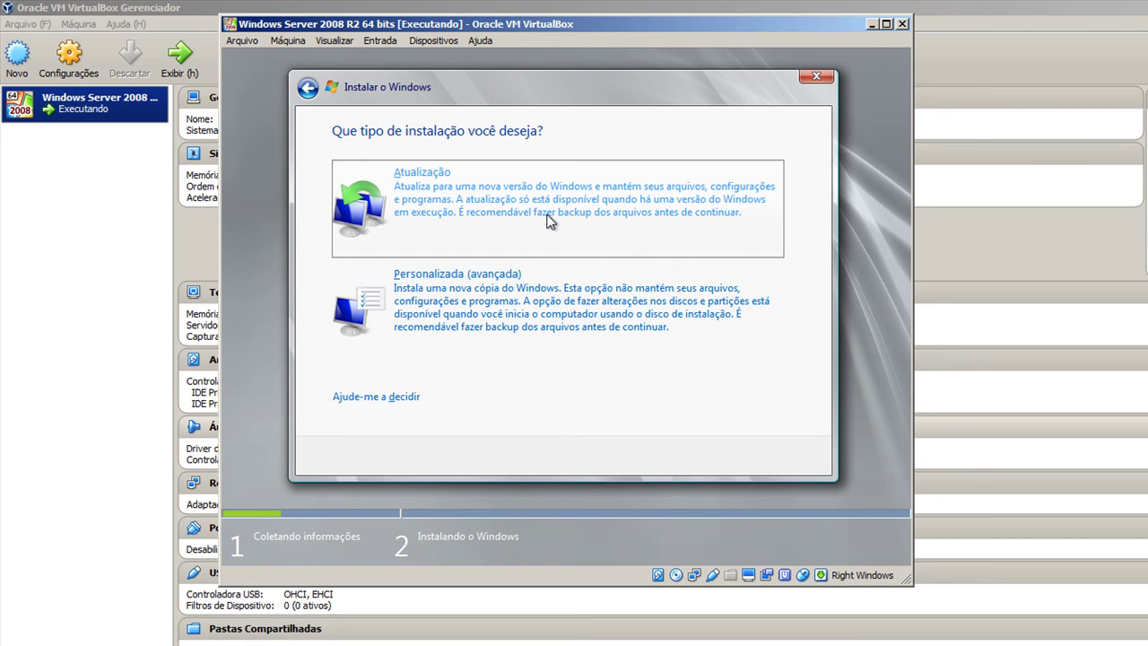
click(518, 291)
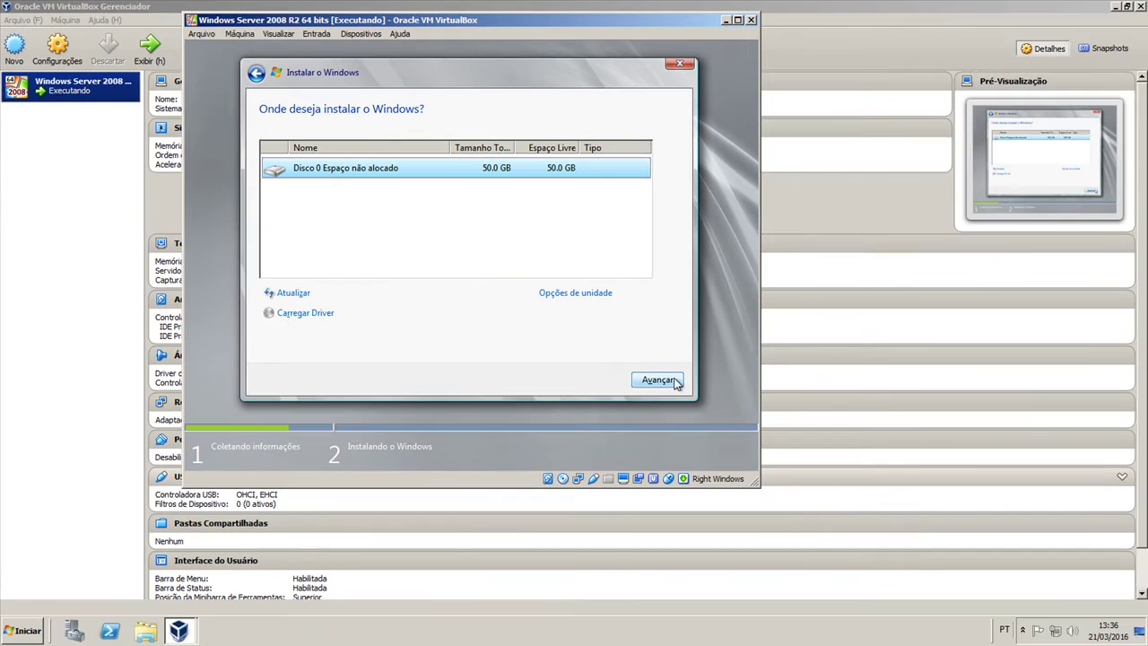
click(809, 457)
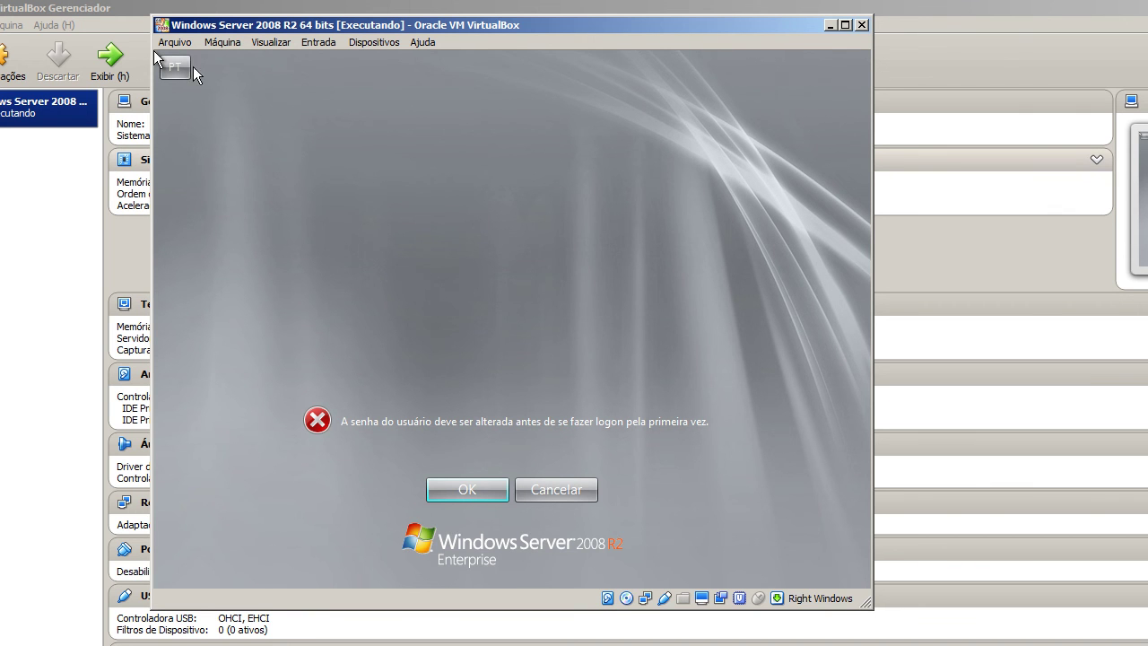
Set and confirm a new password for the Administrador account, and complete the first logon
click(191, 64)
click(485, 431)
click(456, 484)
text(••••••••)
click(418, 399)
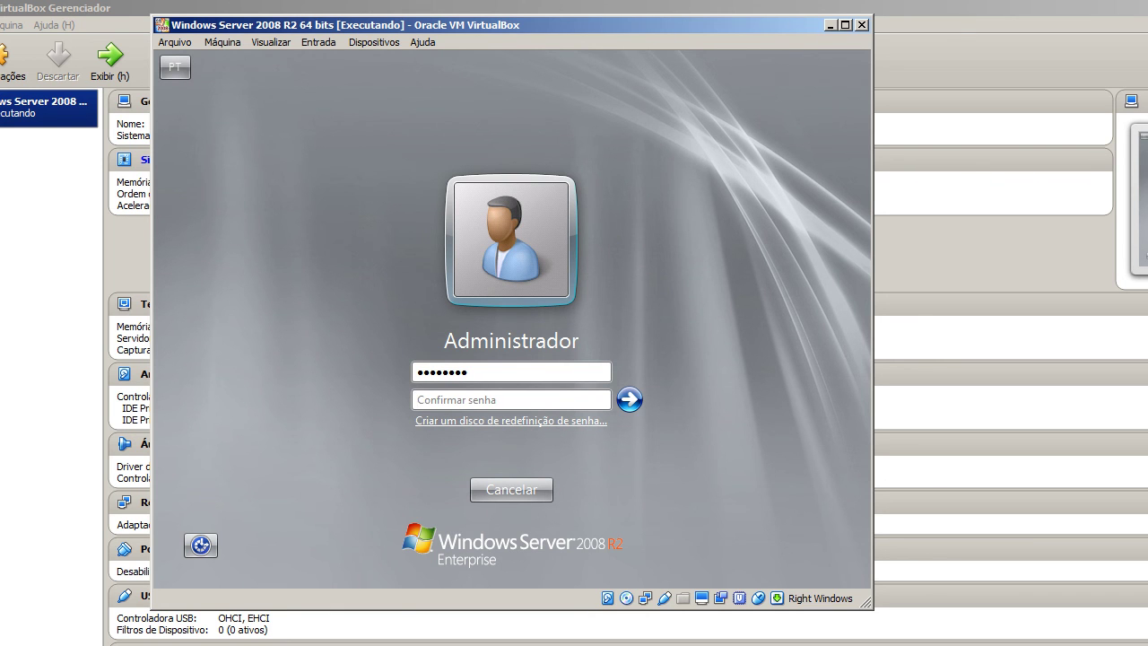
text(••••••••)
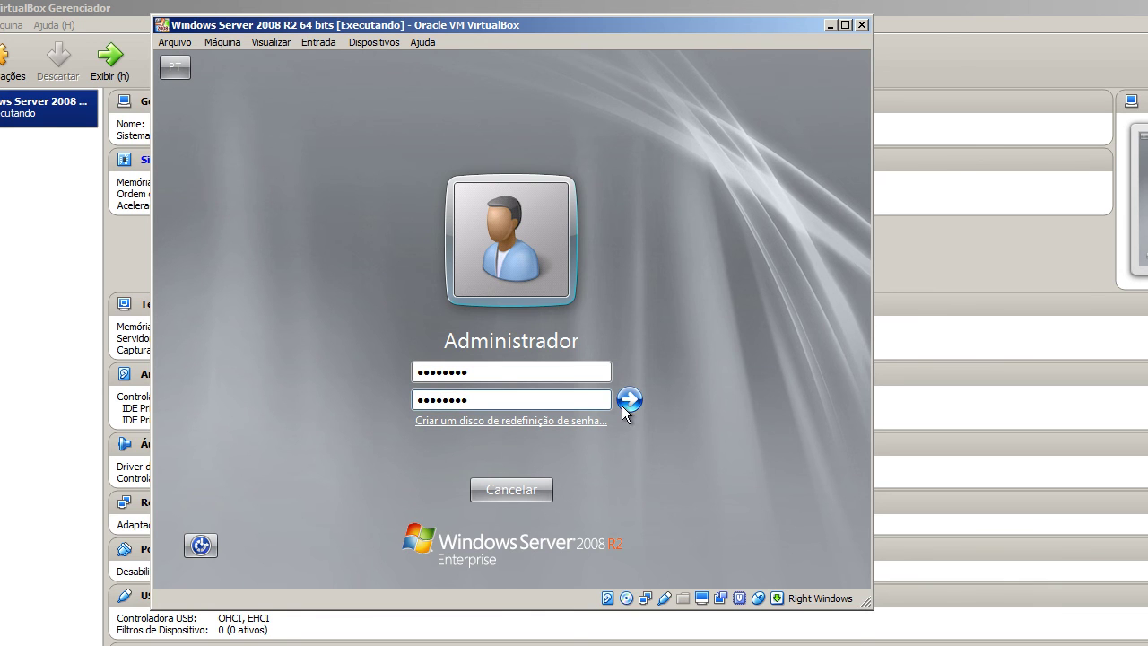
click(625, 404)
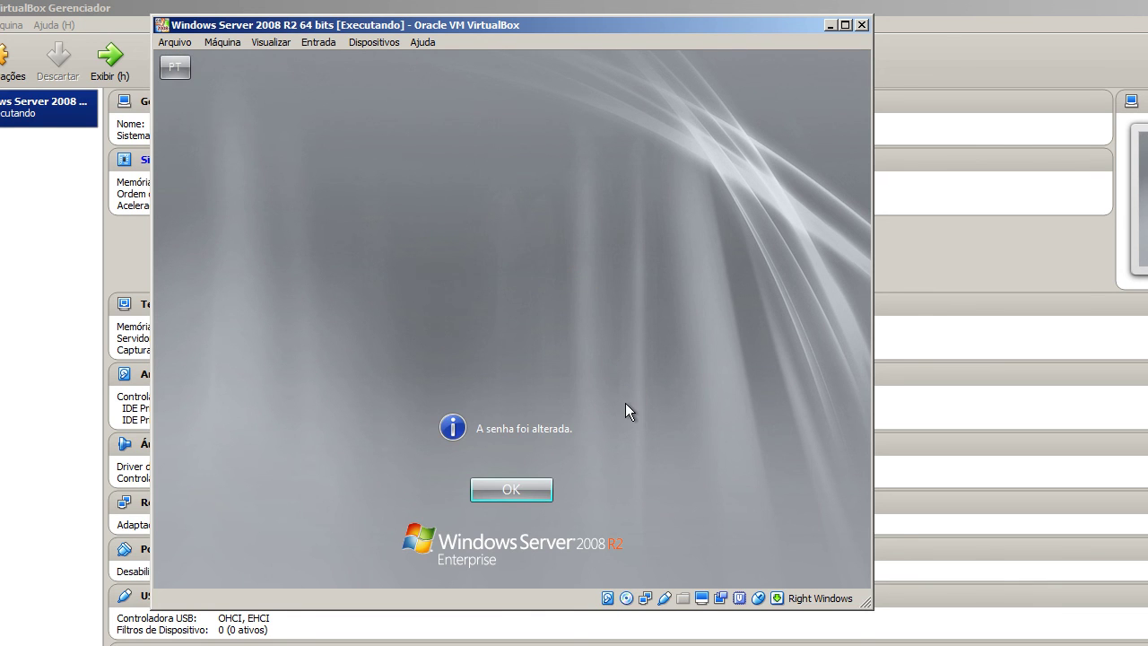
click(516, 489)
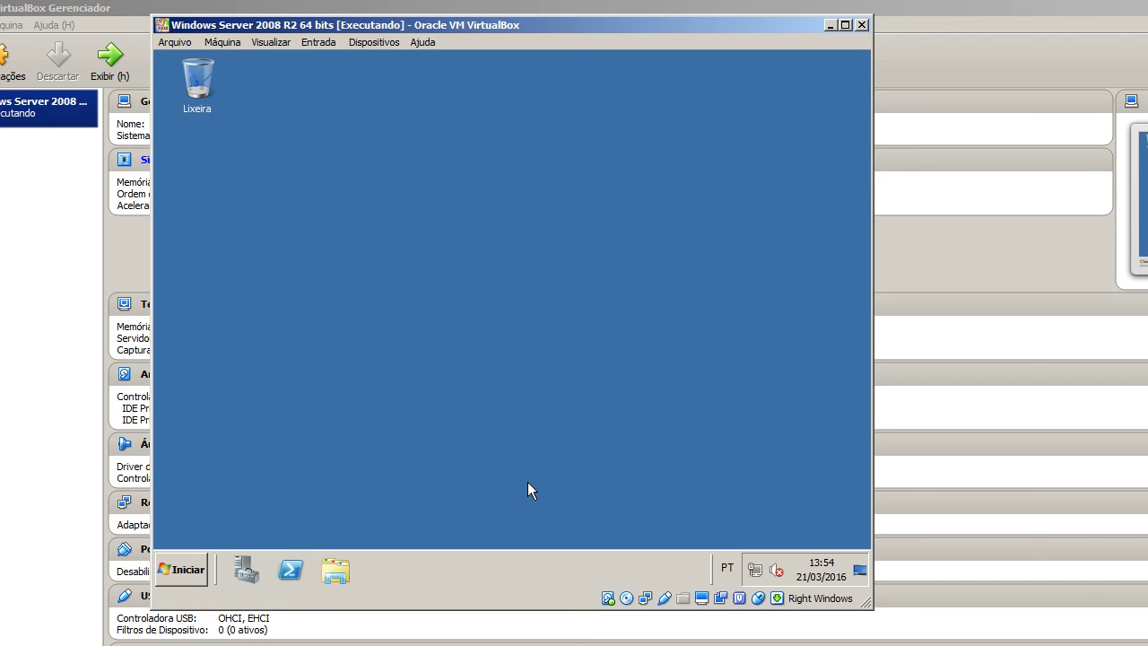
Minimize the initial configuration tasks window and eject the installation disc from CD drive (D:)
scroll(696, 242, down, 3)
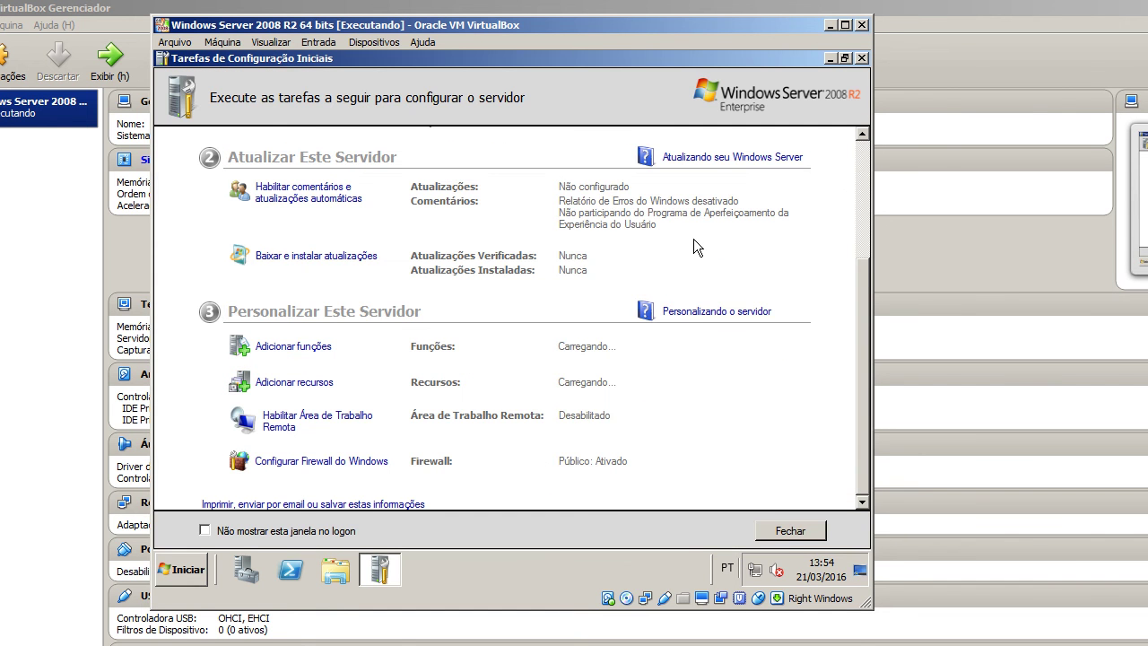
click(830, 58)
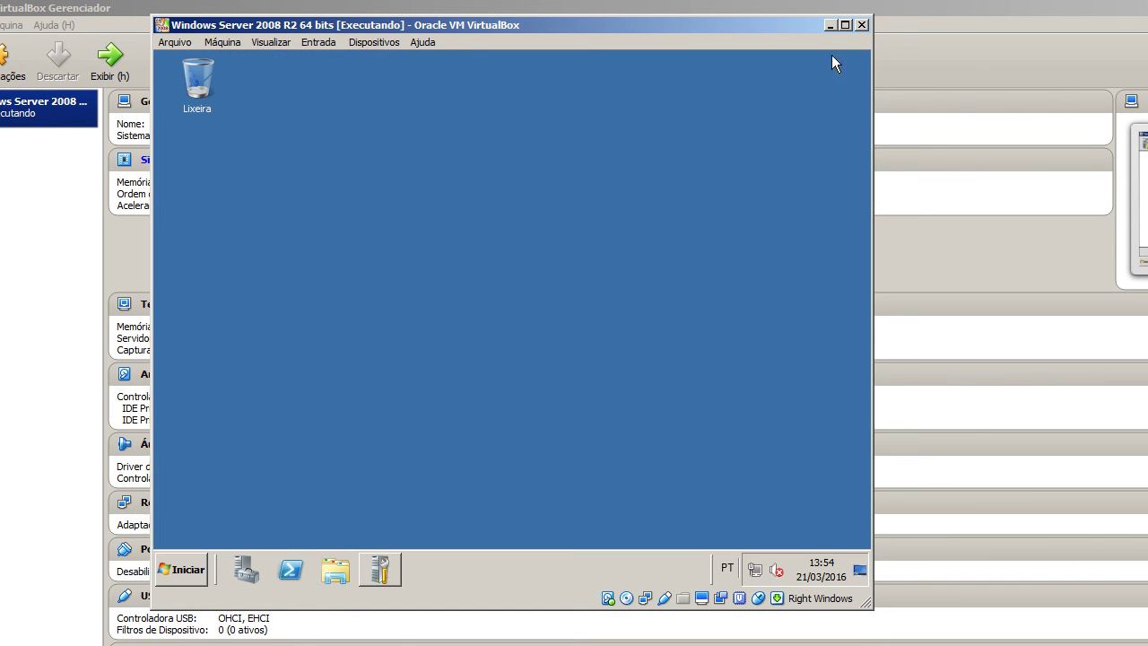
click(334, 570)
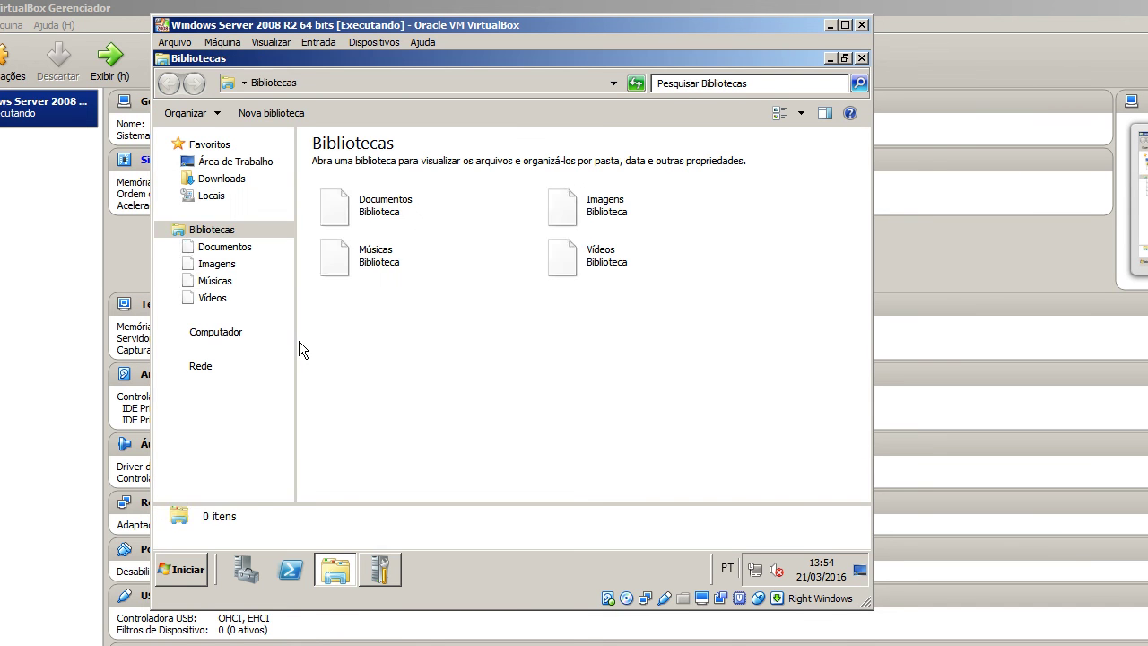
click(289, 333)
right_click(362, 261)
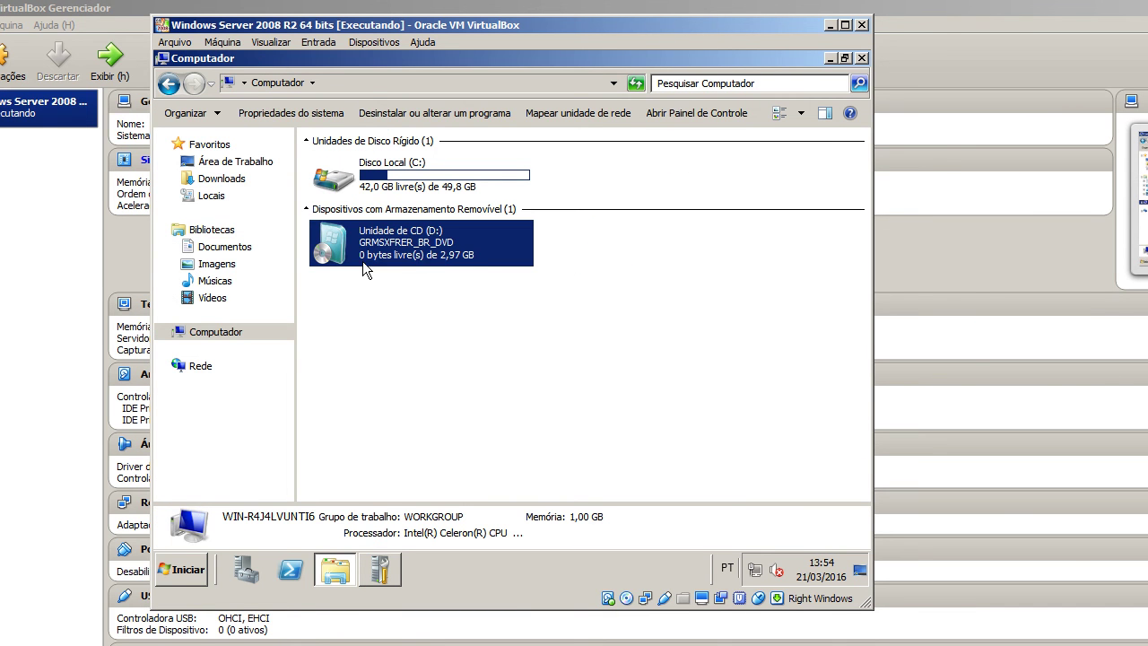
click(377, 332)
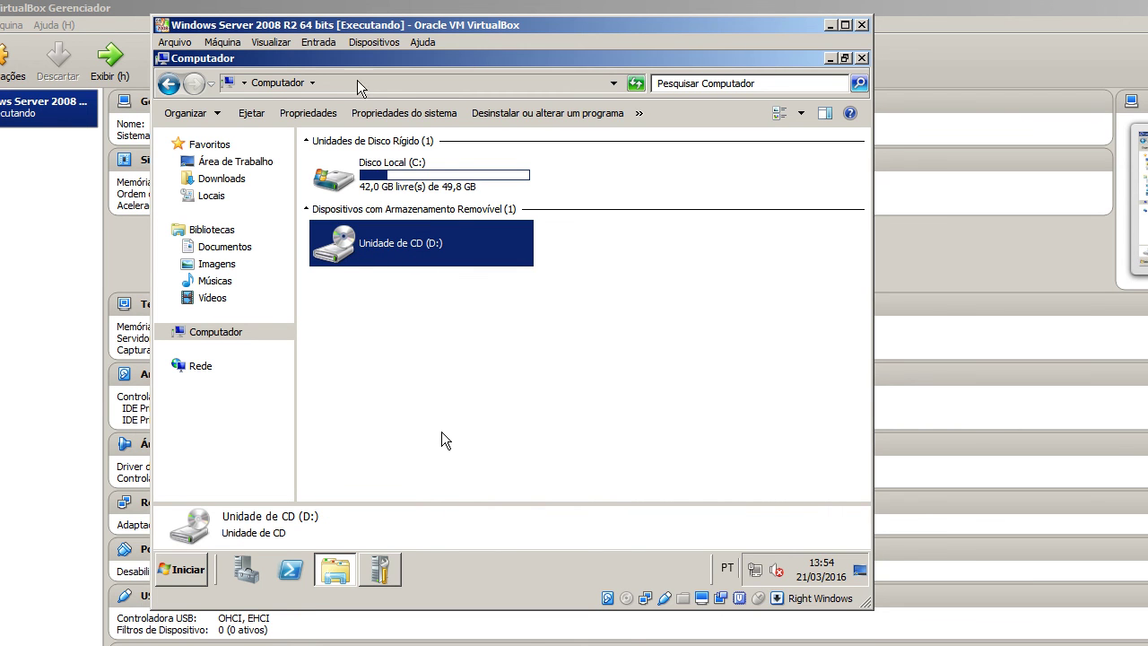
Insert the VirtualBox Guest Additions CD image into the virtual machine's optical drive
click(374, 42)
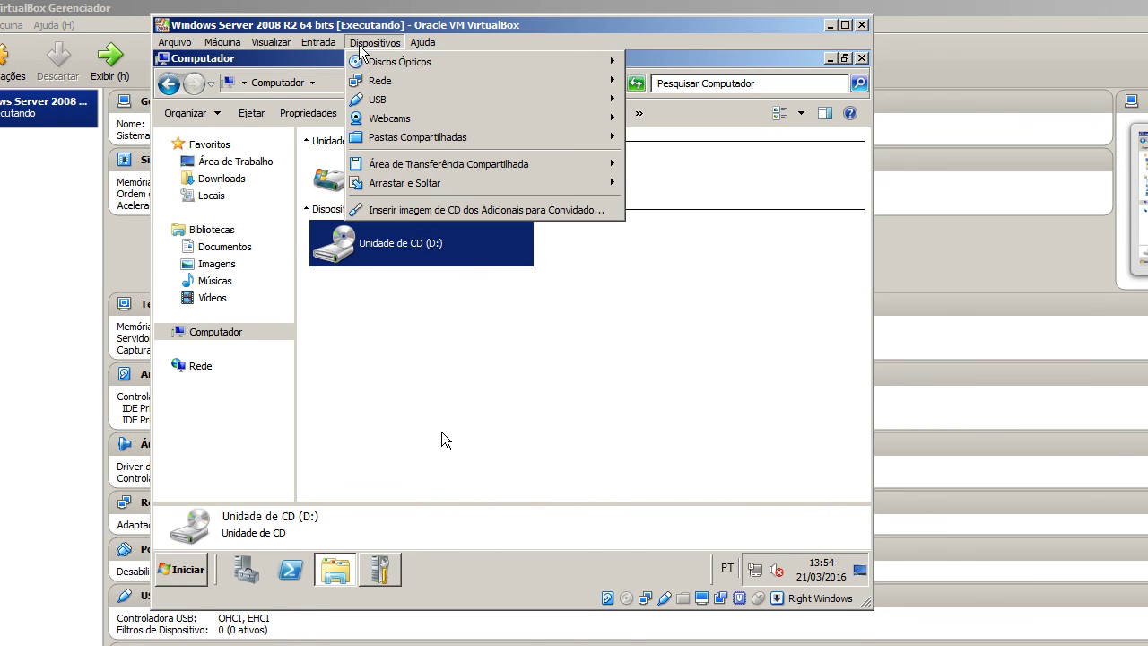
click(406, 213)
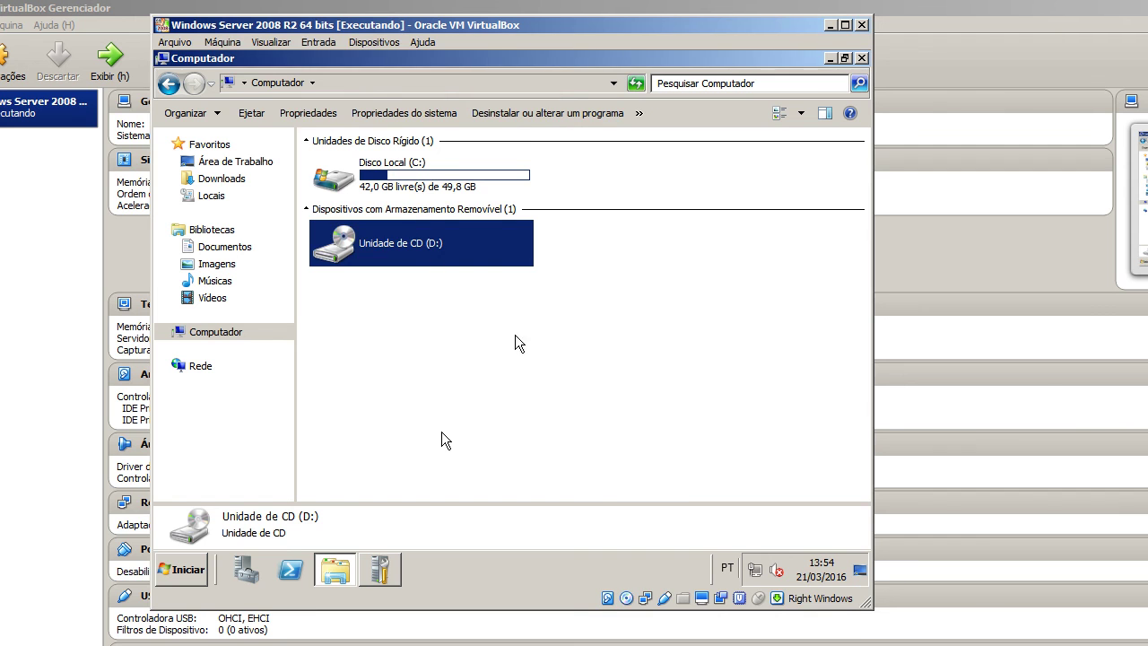
click(441, 432)
click(466, 425)
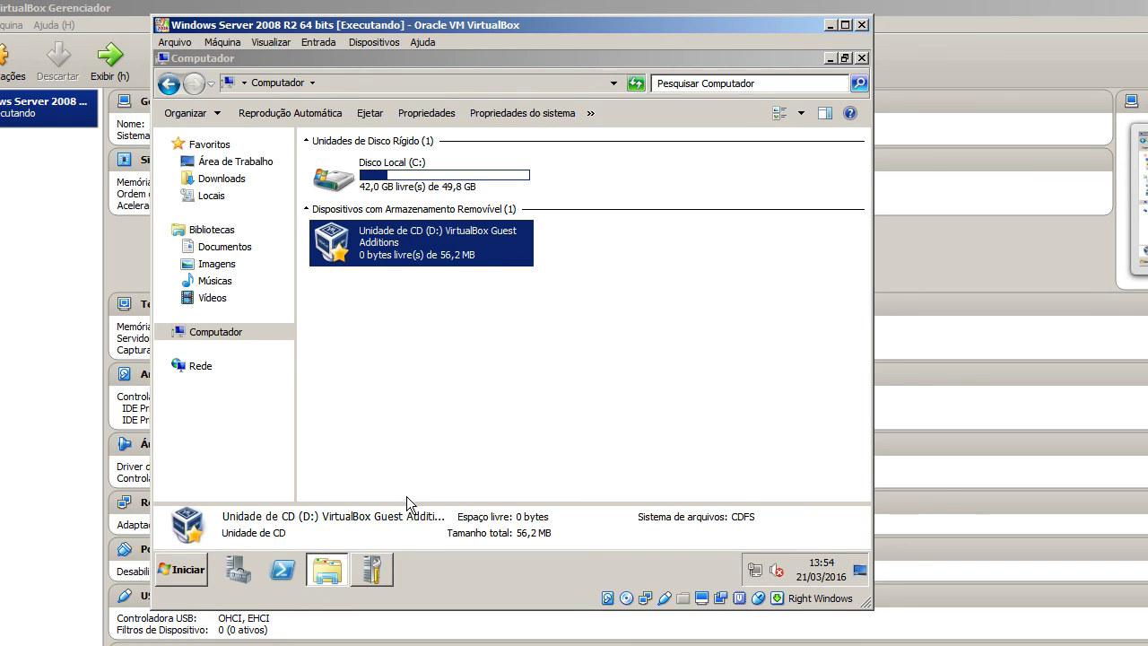
Bring back the initial configuration tasks window, review its update and customization sections, and close it
click(377, 571)
scroll(607, 277, down, 3)
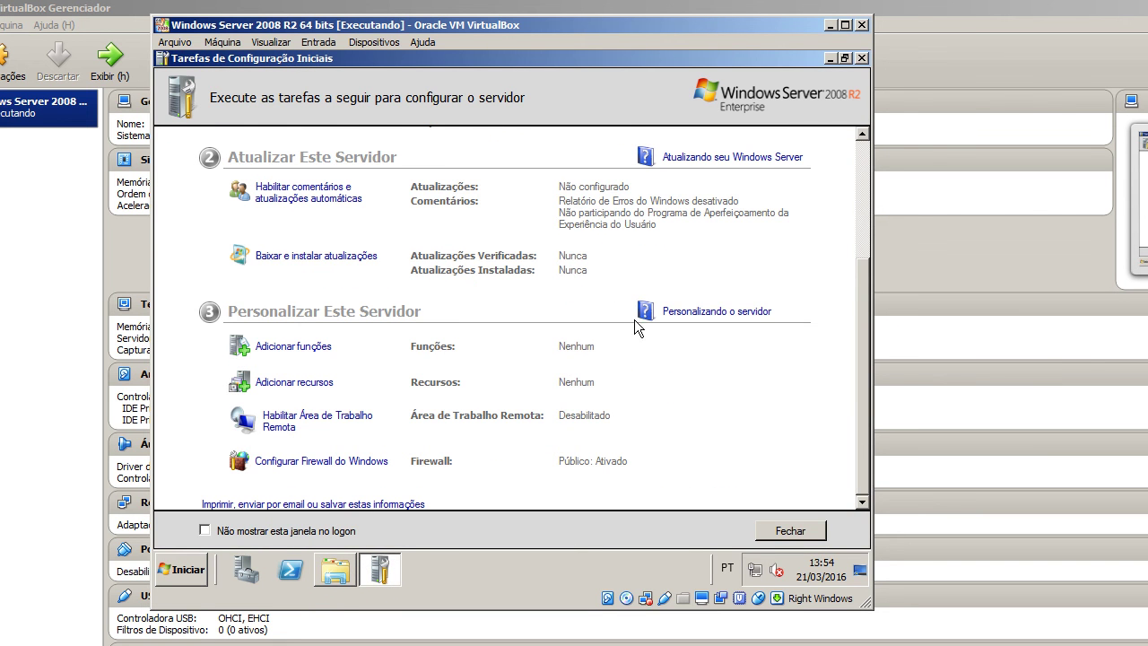
click(861, 57)
click(861, 58)
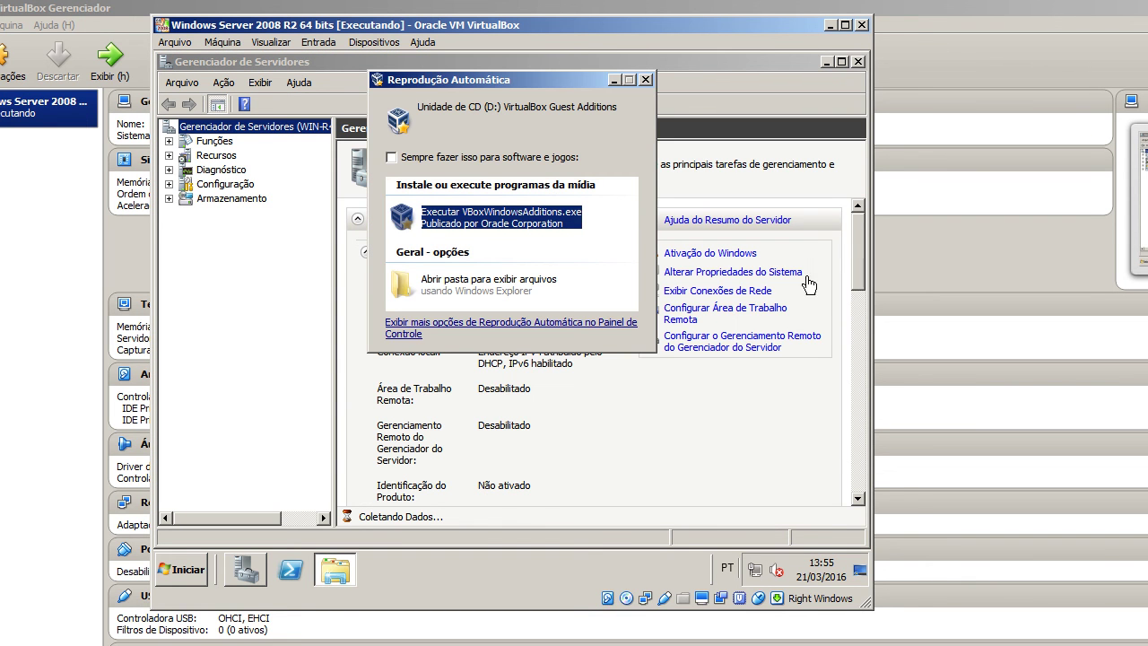
Set the Server Manager console not to show at logon, and close Server Manager
click(852, 266)
scroll(859, 279, down, 2)
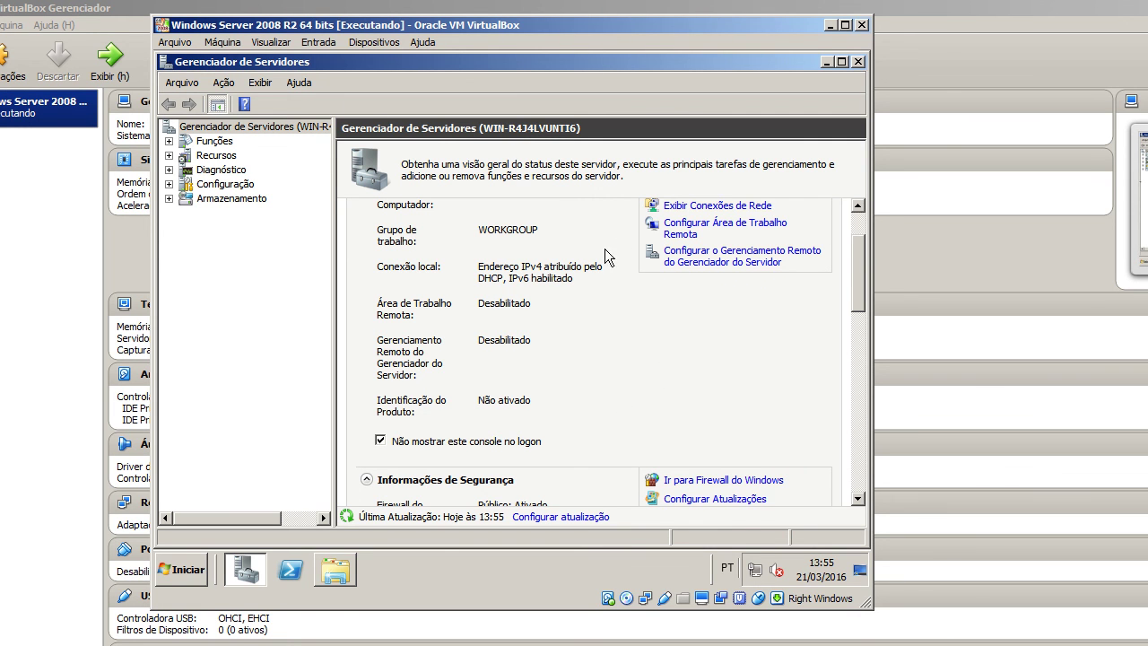
click(858, 62)
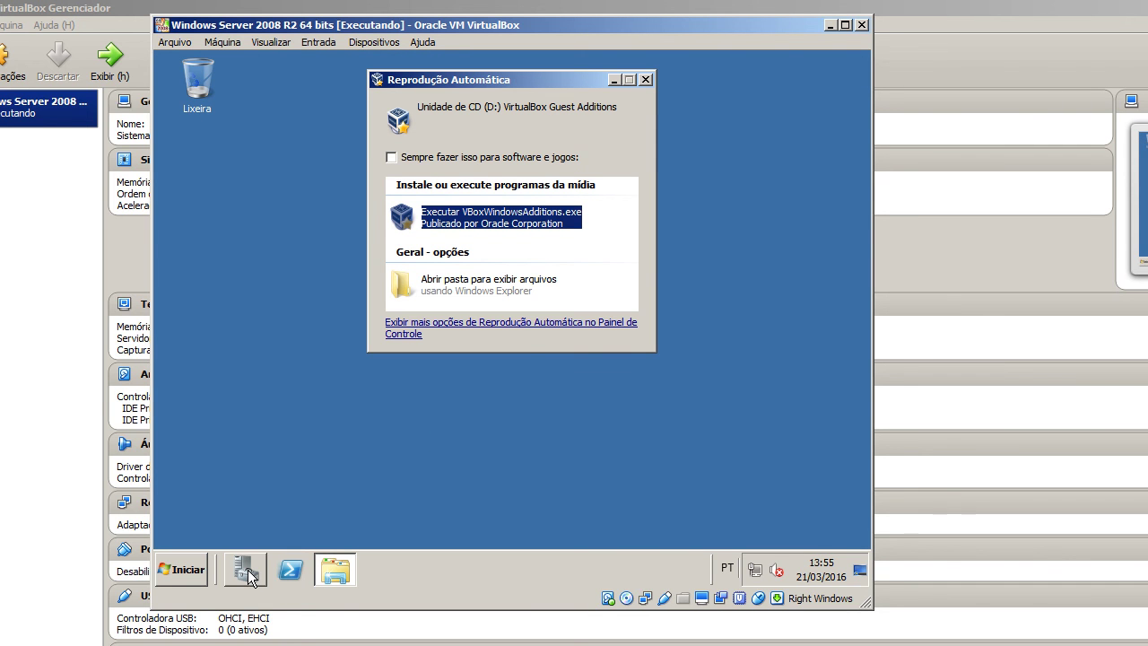
Locate Gerenciador de Servidores among the Ferramentas Administrativas programs without opening it
click(205, 574)
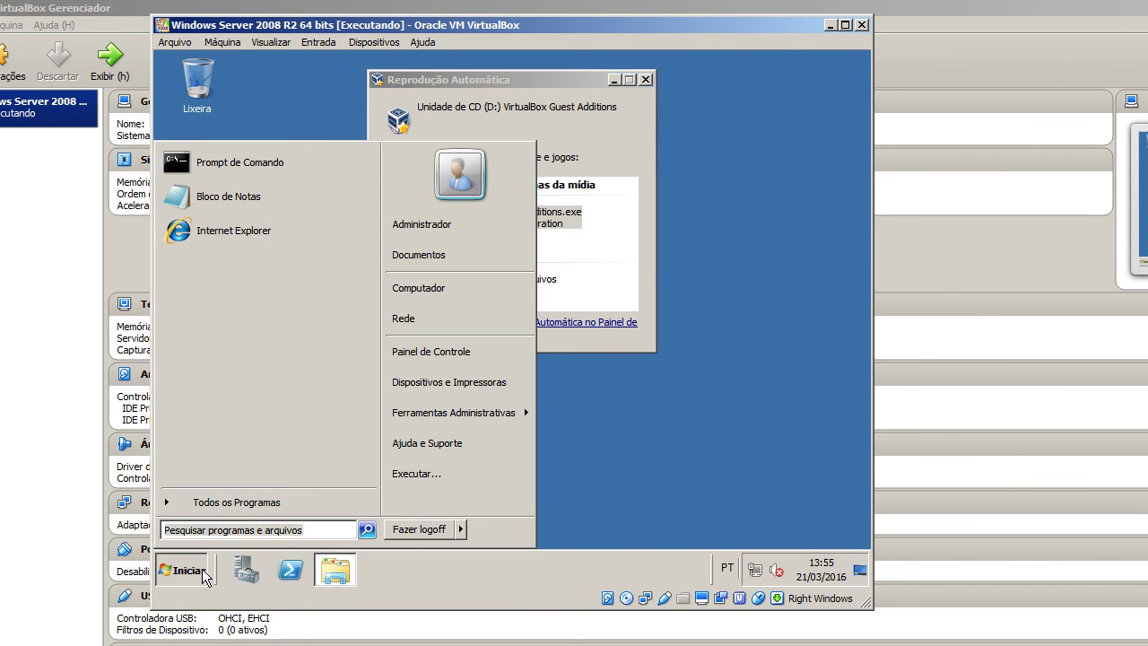
click(236, 502)
click(246, 220)
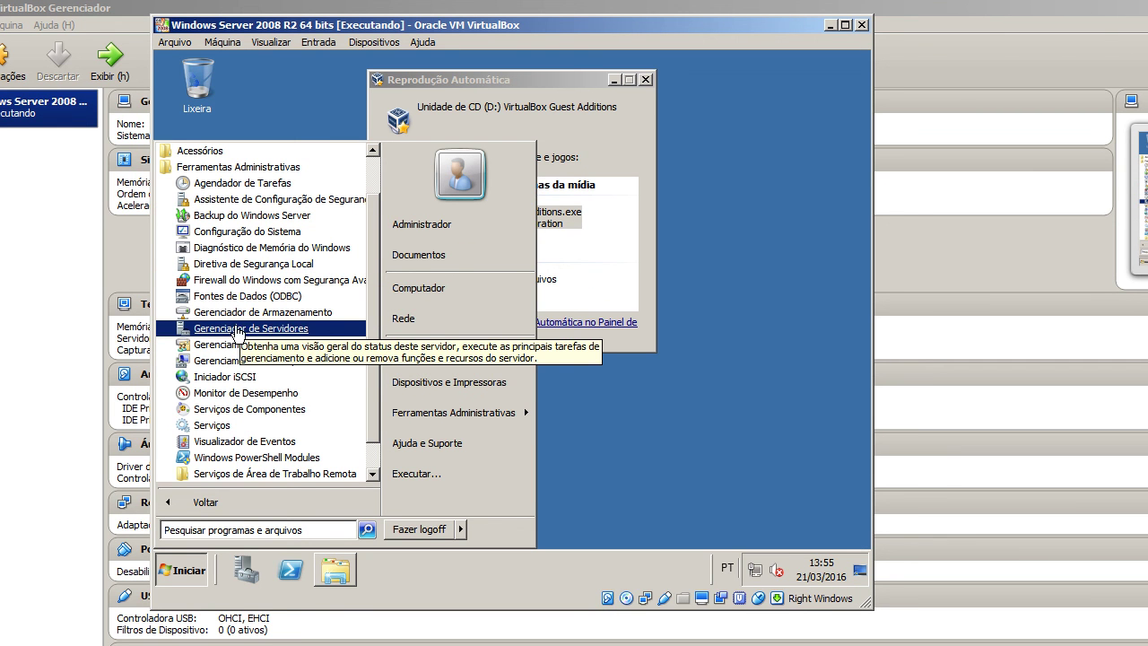
click(773, 388)
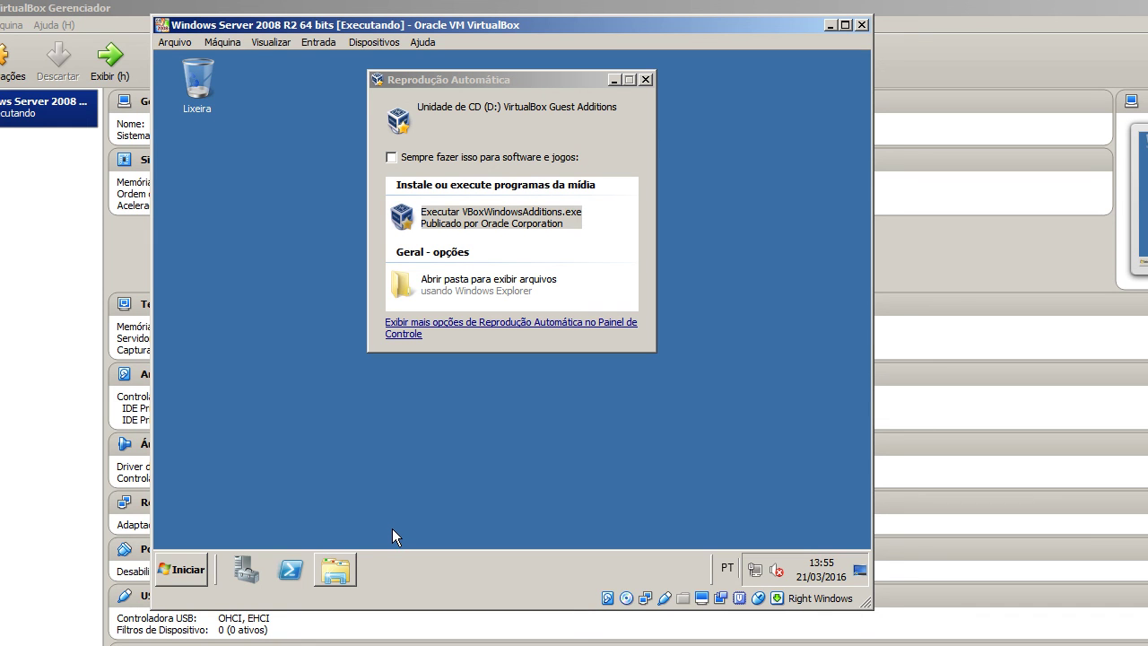
Run VBoxWindowsAdditions.exe and accept the default destination folder in the Guest Additions 5.0.14 setup
click(479, 216)
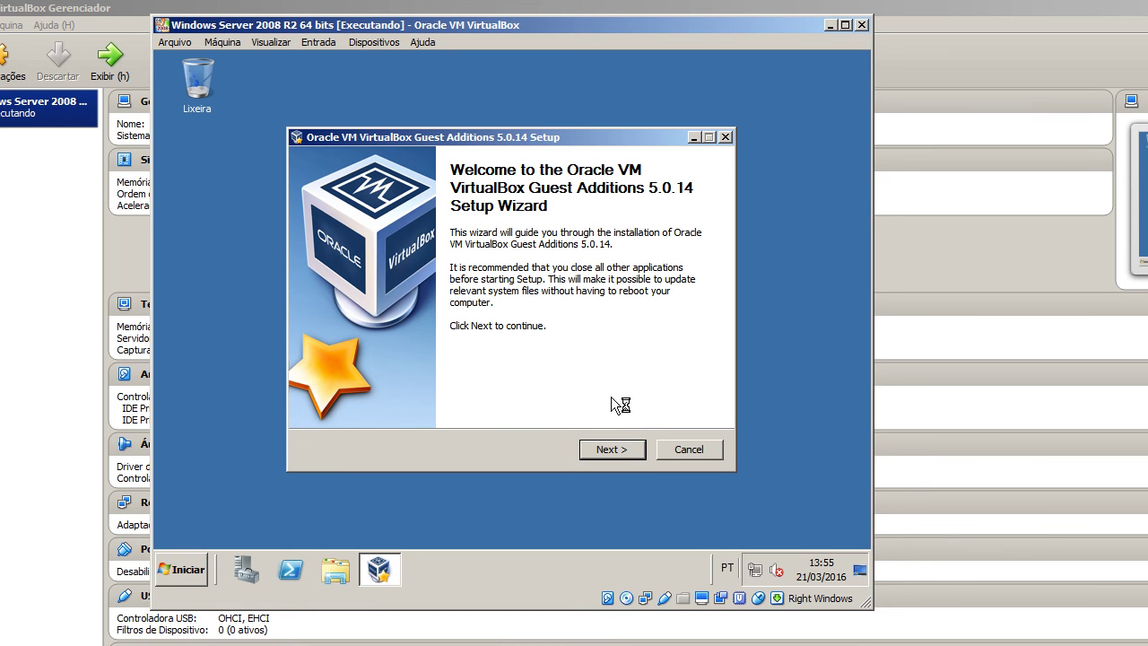
click(601, 449)
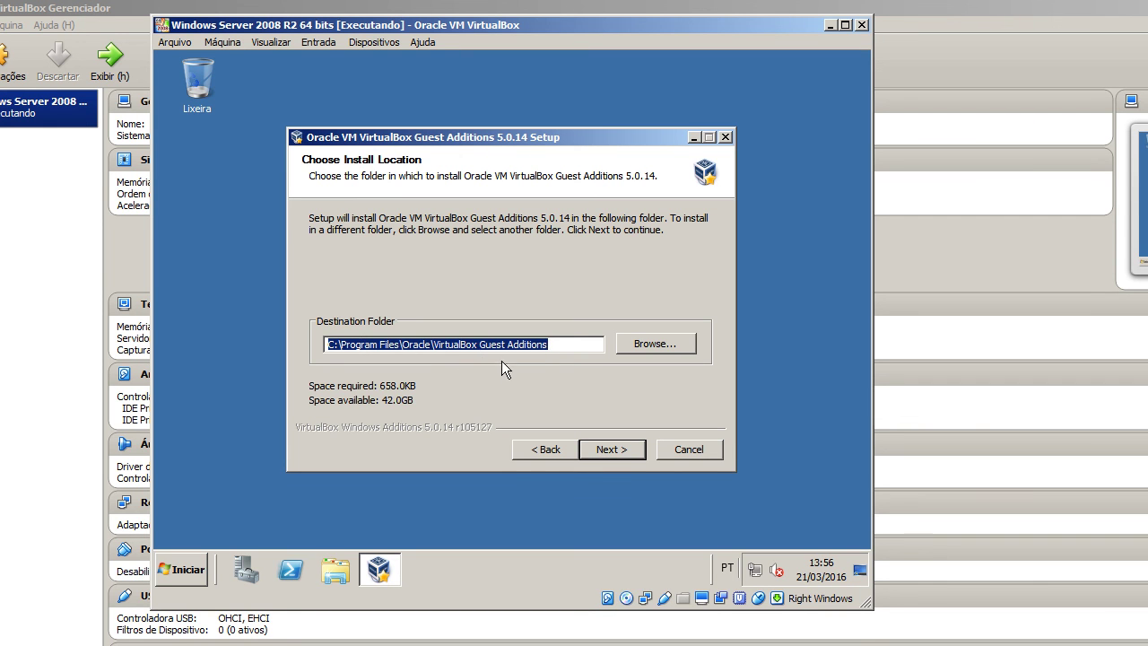
click(604, 453)
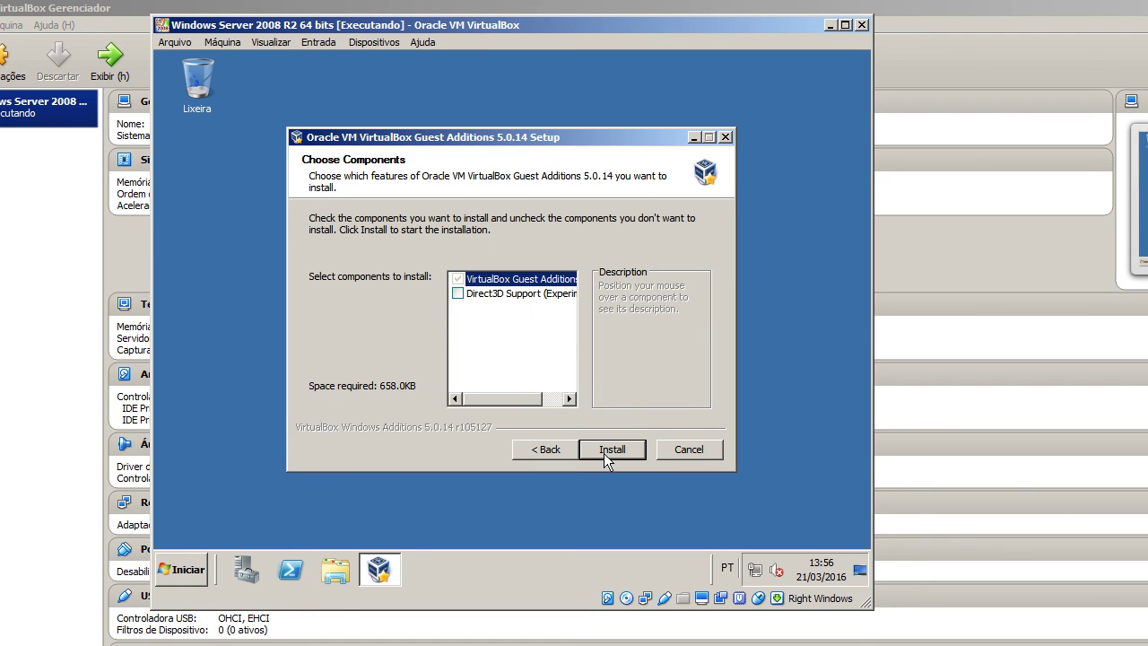
Add Direct3D Support, decline the basic Direct3D alternative, and install the Guest Additions with Oracle Corporation software always trusted
click(459, 295)
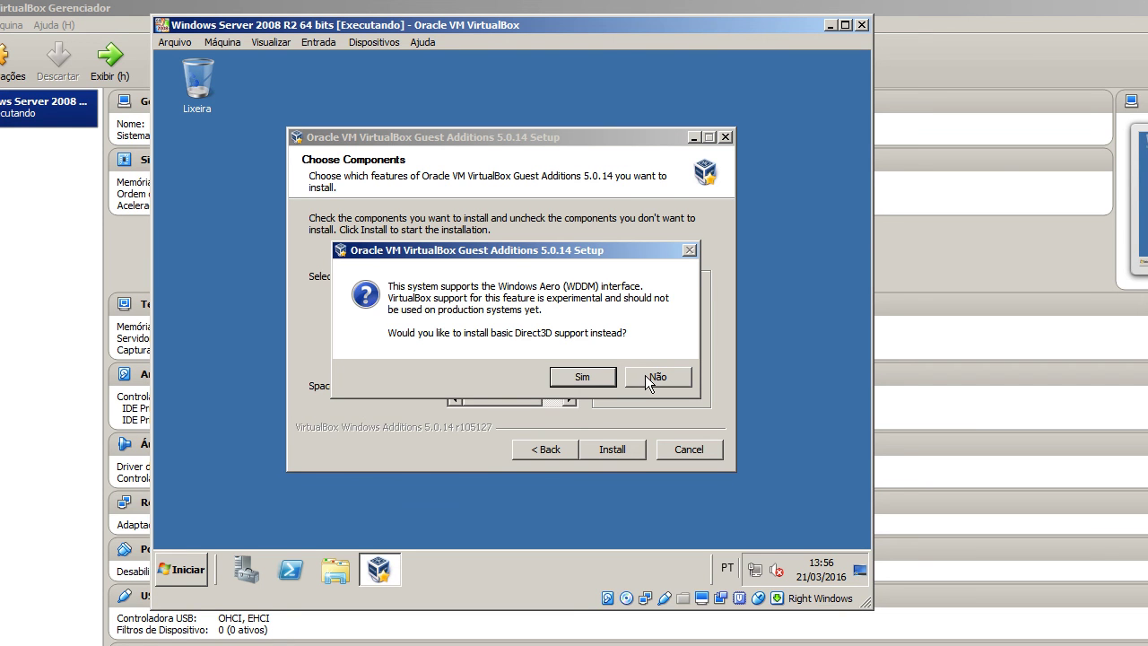
click(649, 379)
click(649, 383)
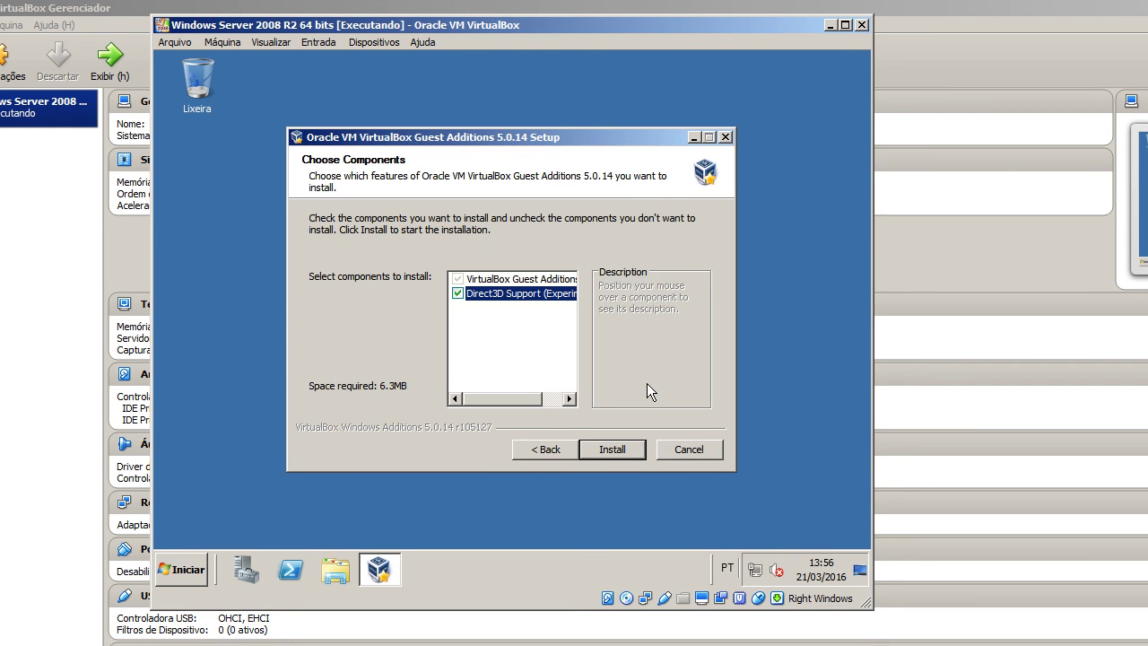
click(613, 452)
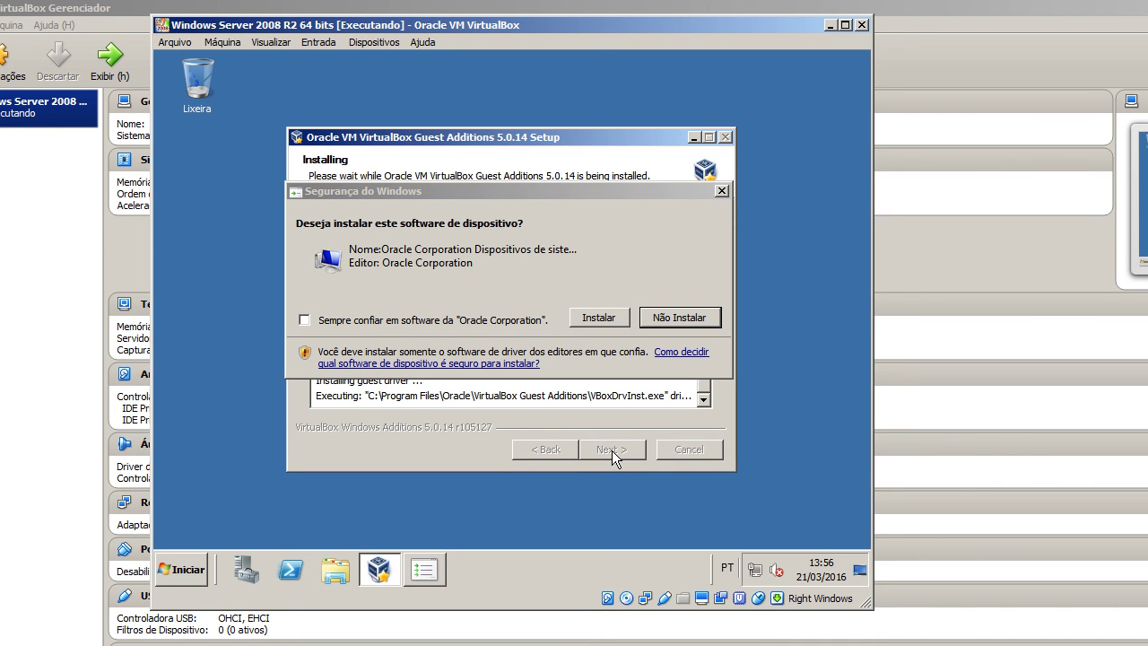
click(354, 323)
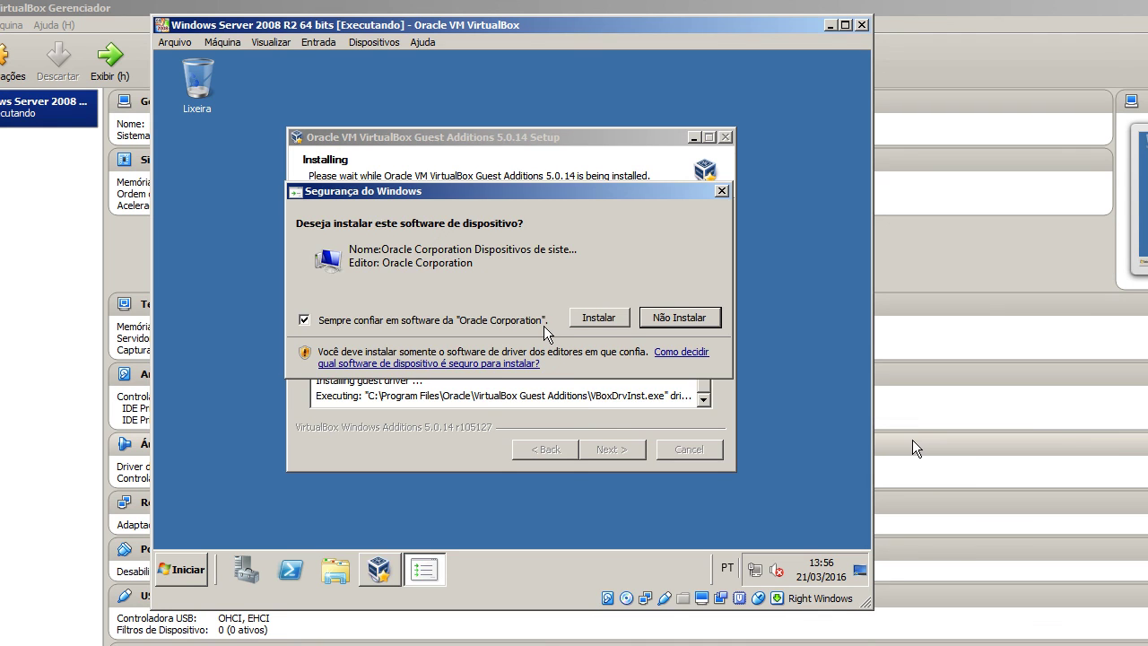
click(609, 319)
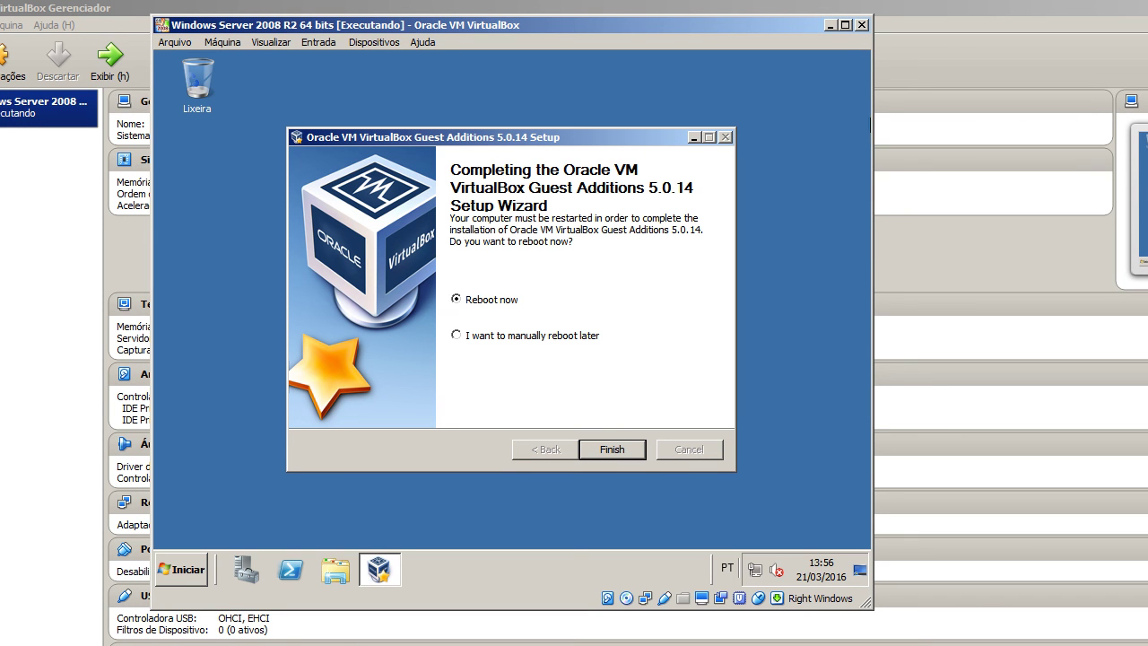
Finish the Guest Additions setup with an immediate reboot, and remove the disc from the virtual optical drive
click(612, 449)
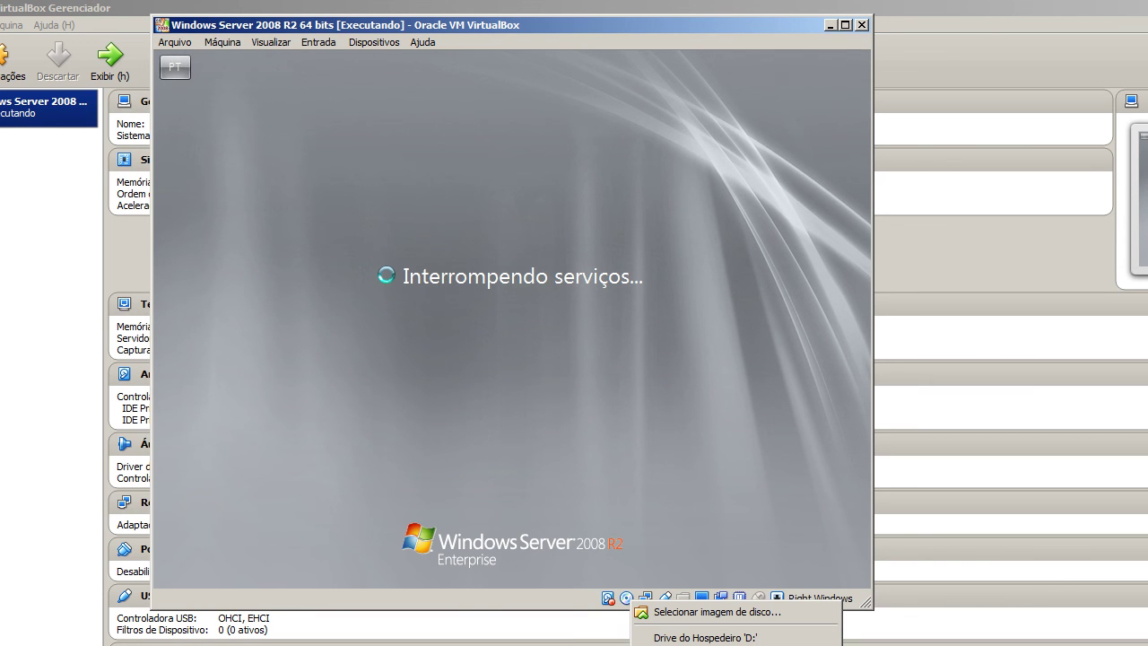
click(606, 620)
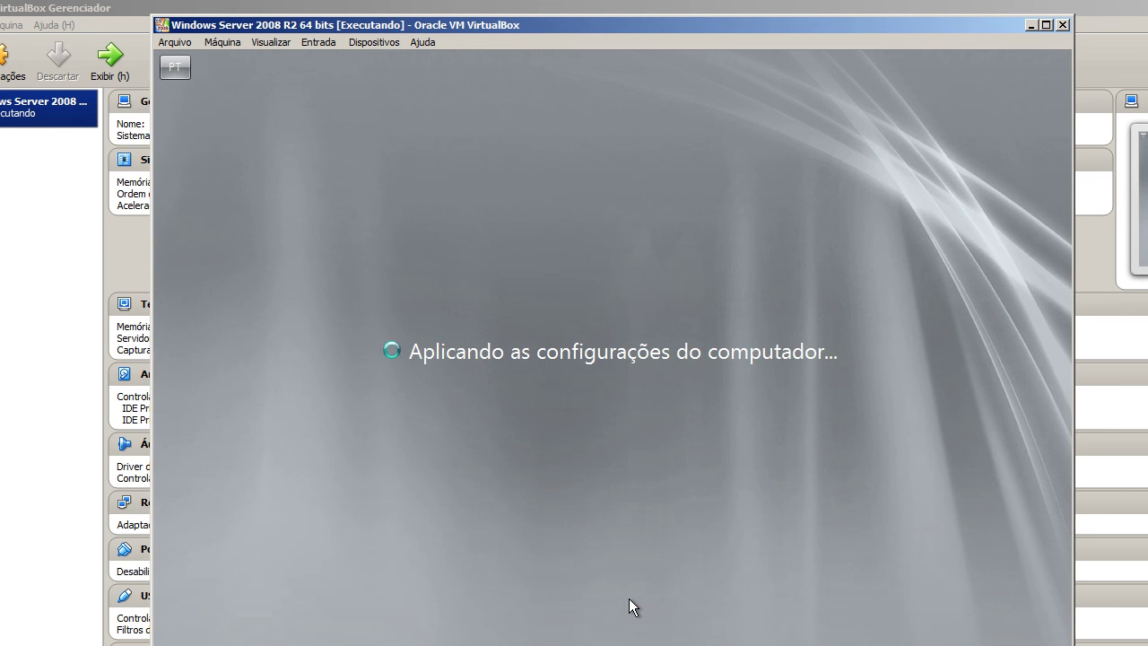
Send Ctrl+Alt+Del to the virtual machine and log on as Administrador with the account password
click(318, 42)
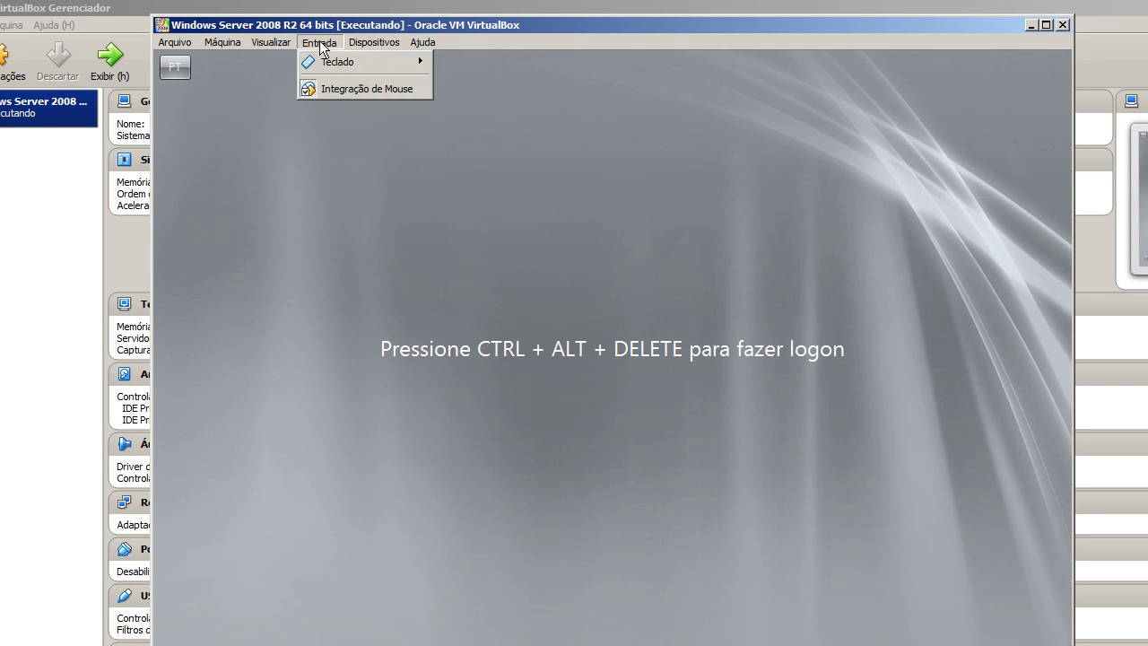
mouse_move(335, 59)
click(487, 89)
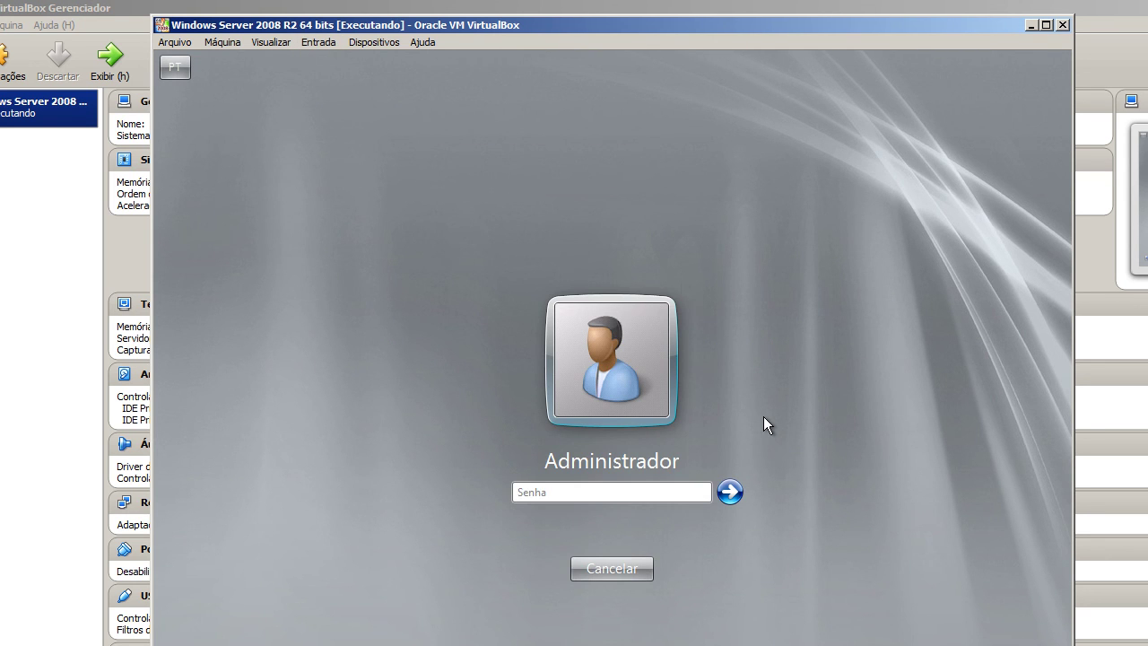
text(********)
key(Return)
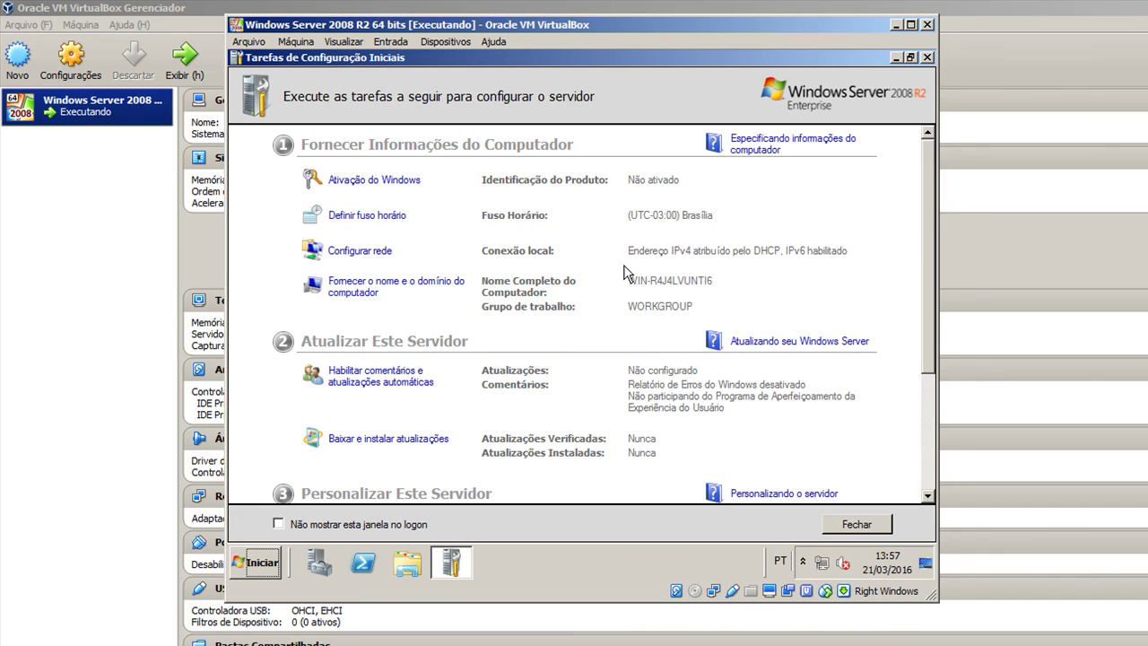
Review the initial configuration tasks after logon and close their window
scroll(663, 271, down, 5)
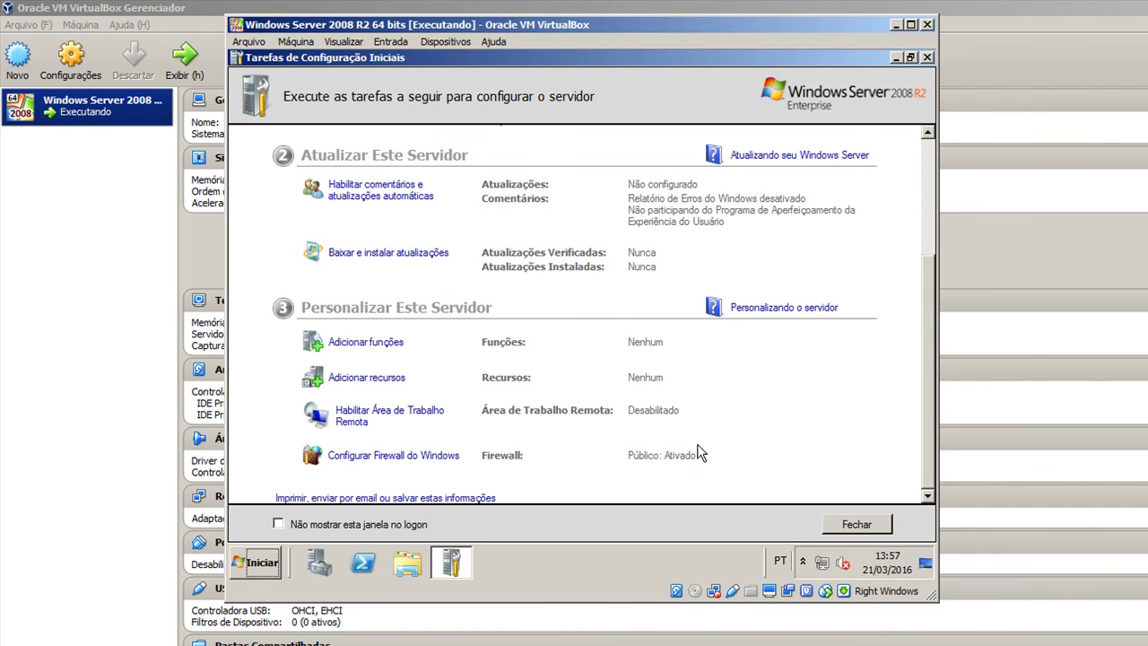
click(850, 525)
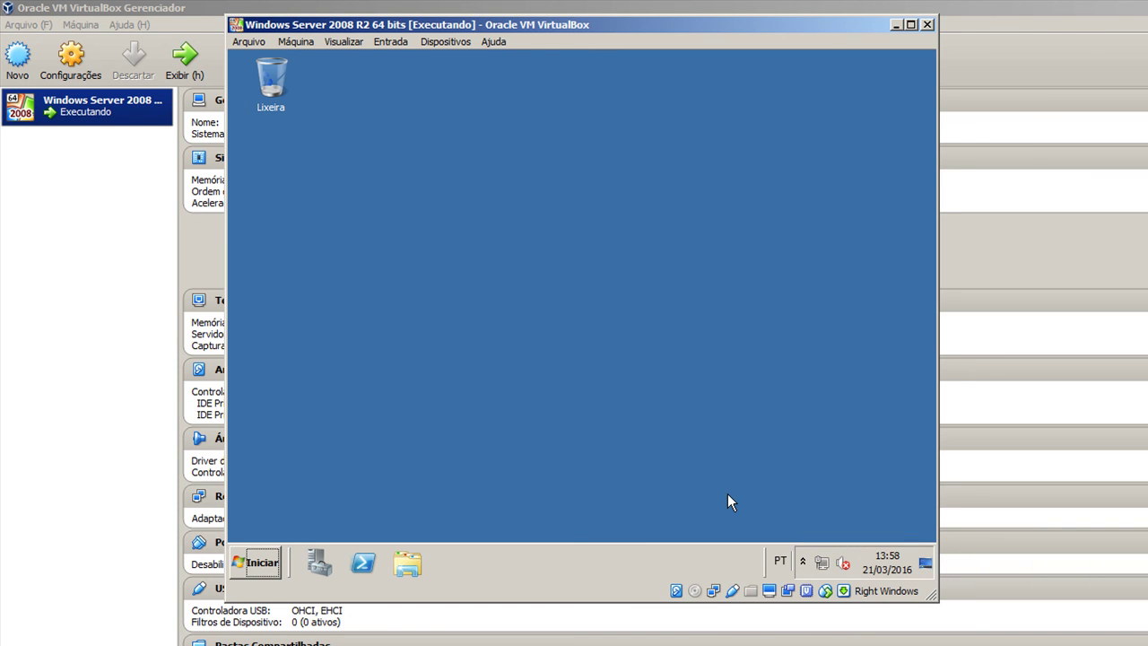
Check the hidden notification icons and the Oracle VM VirtualBox Guest Additions program group for the installed additions
click(804, 560)
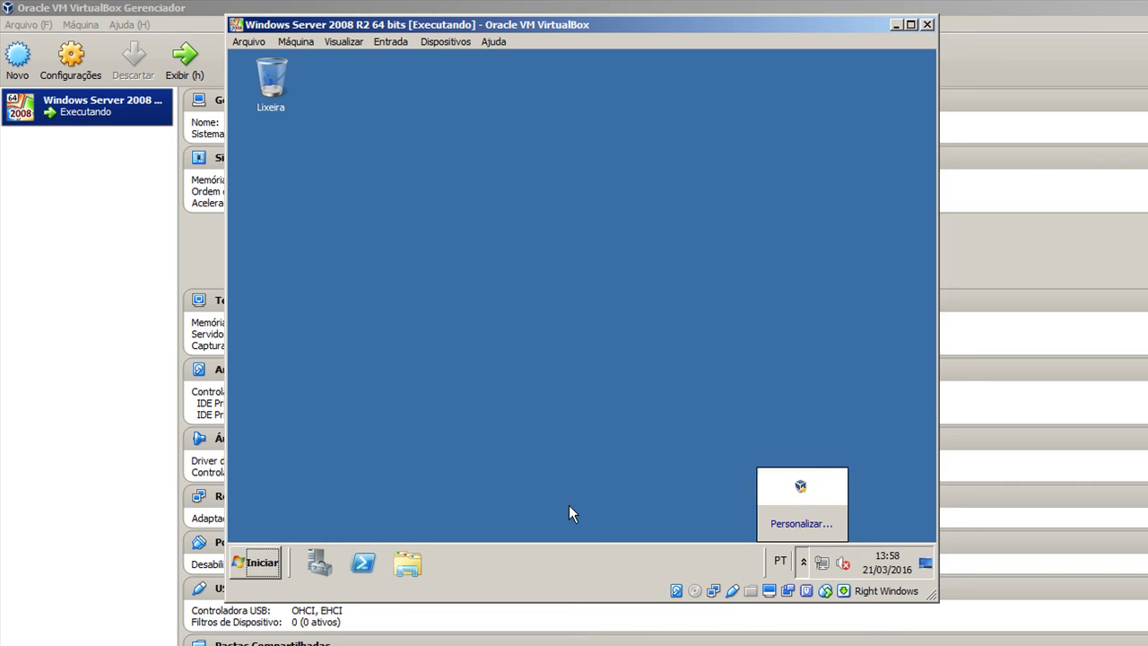
click(274, 563)
click(273, 563)
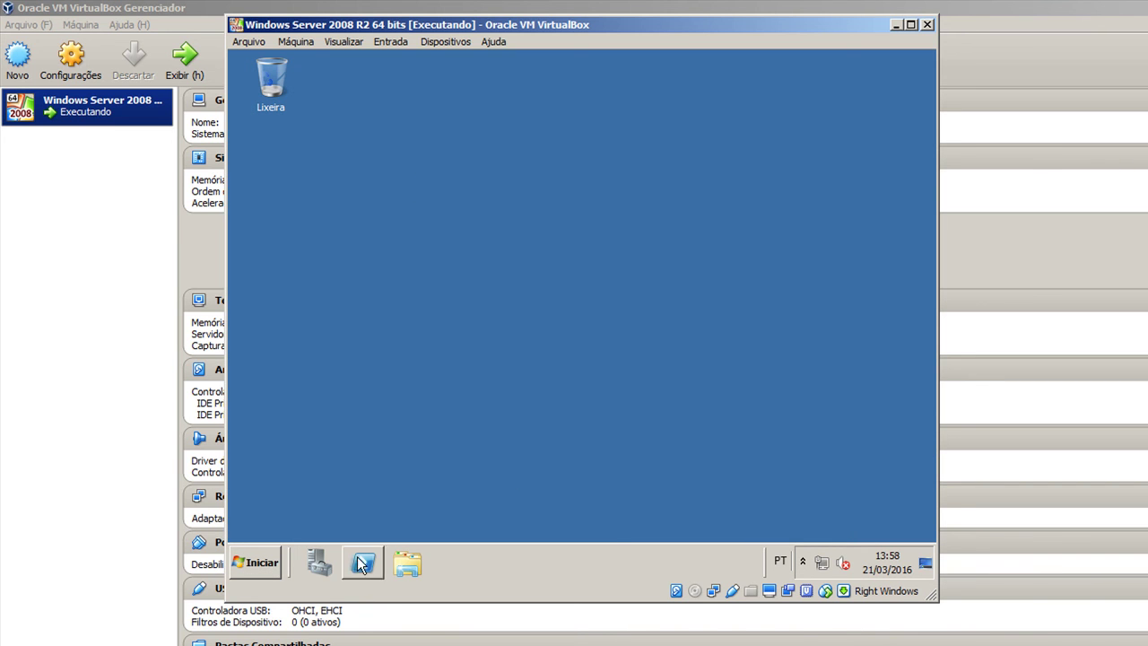
click(260, 563)
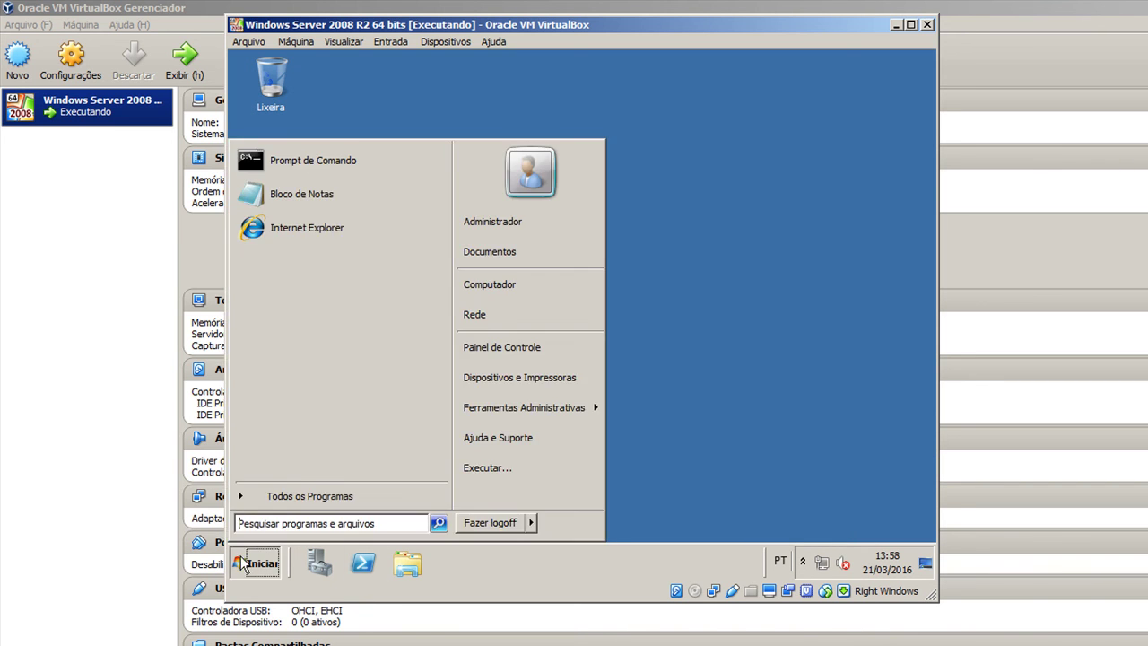
click(375, 500)
click(330, 261)
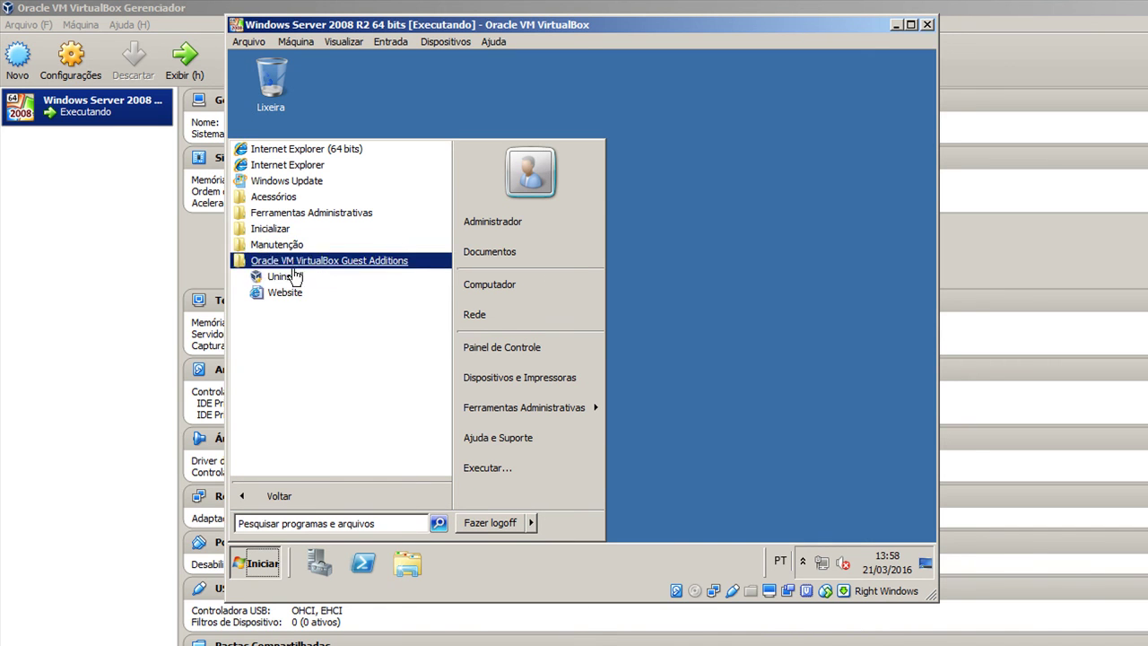
click(681, 301)
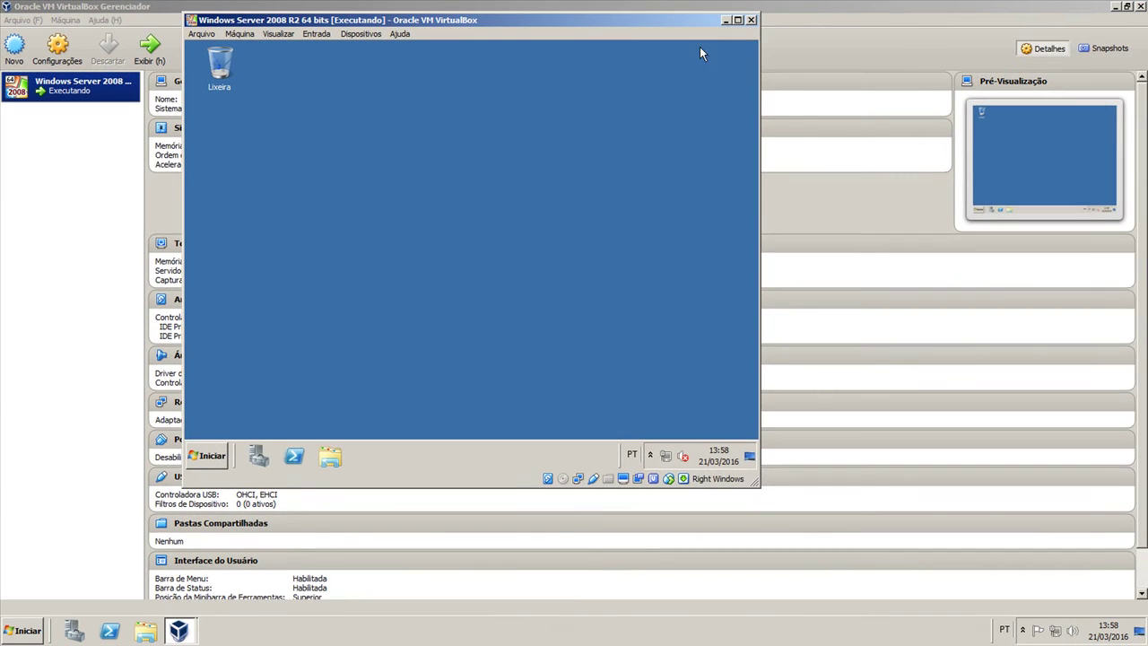
Maximize the virtual machine window and switch it to full-screen mode
click(737, 19)
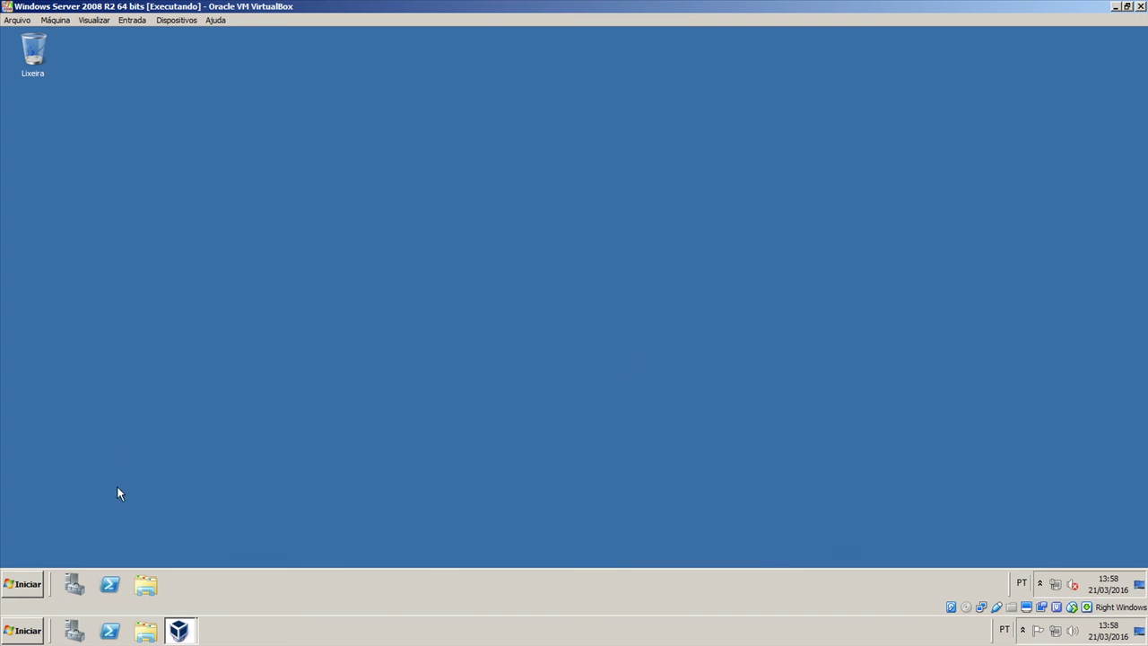
click(98, 20)
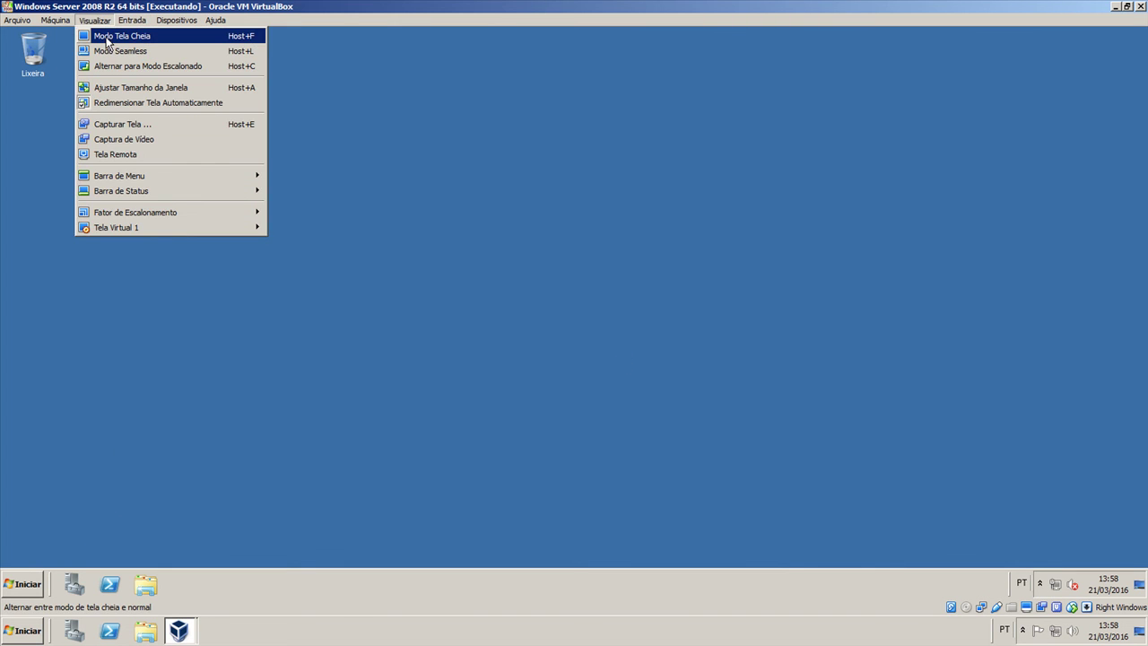
click(105, 39)
click(551, 368)
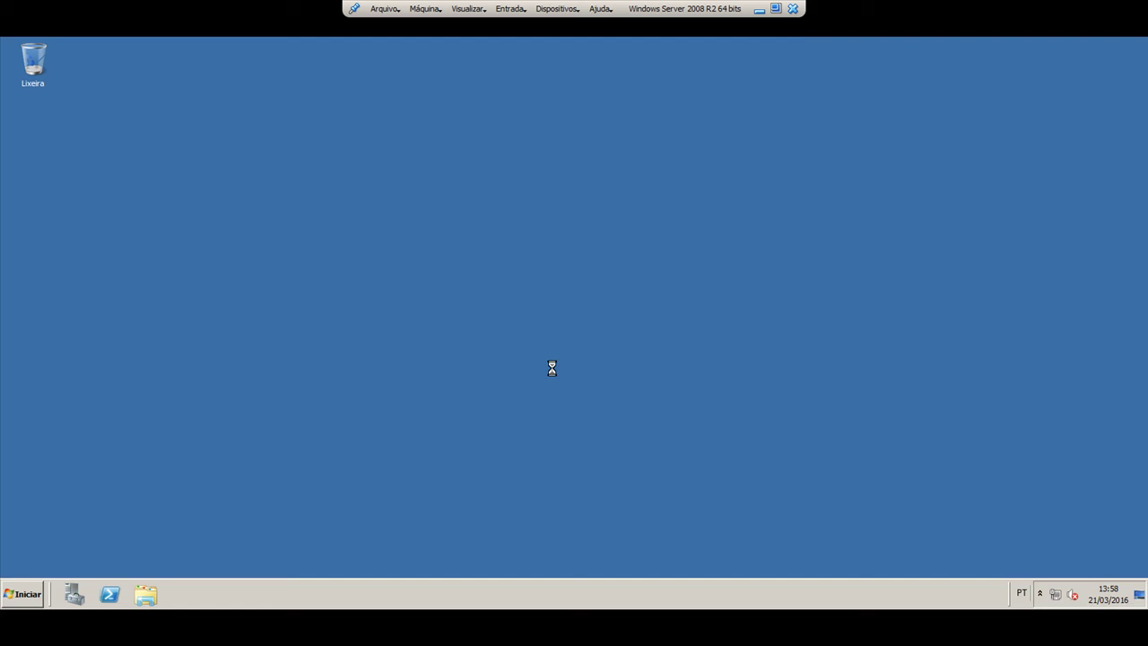
click(22, 631)
click(572, 497)
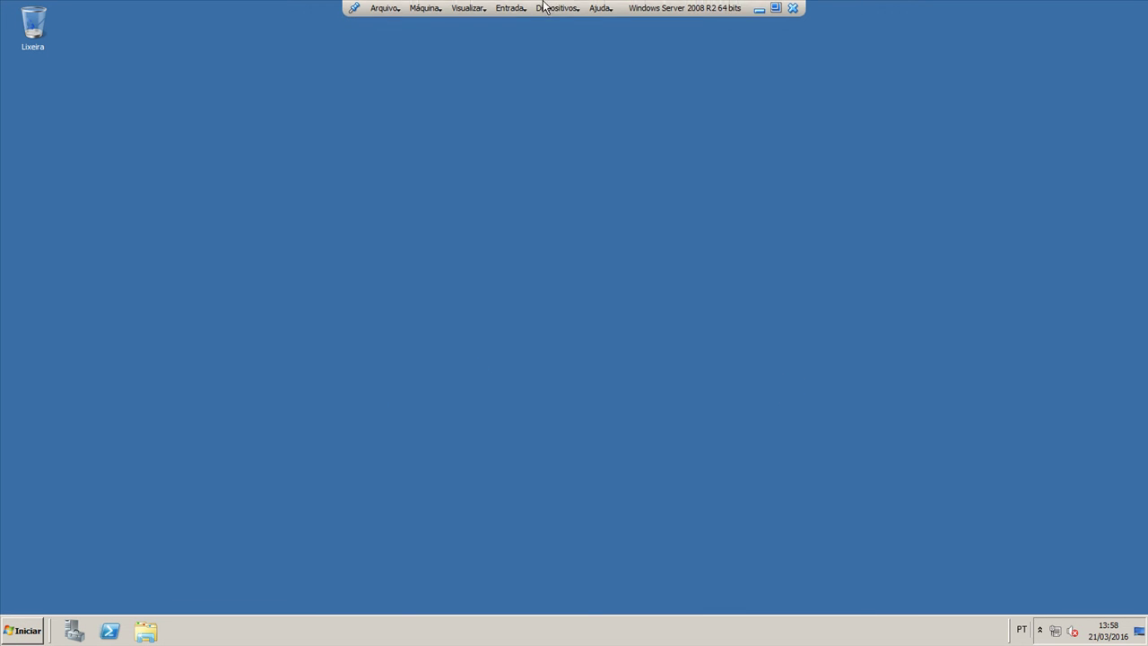
Leave full-screen mode and return the virtual machine to its maximized window
click(773, 8)
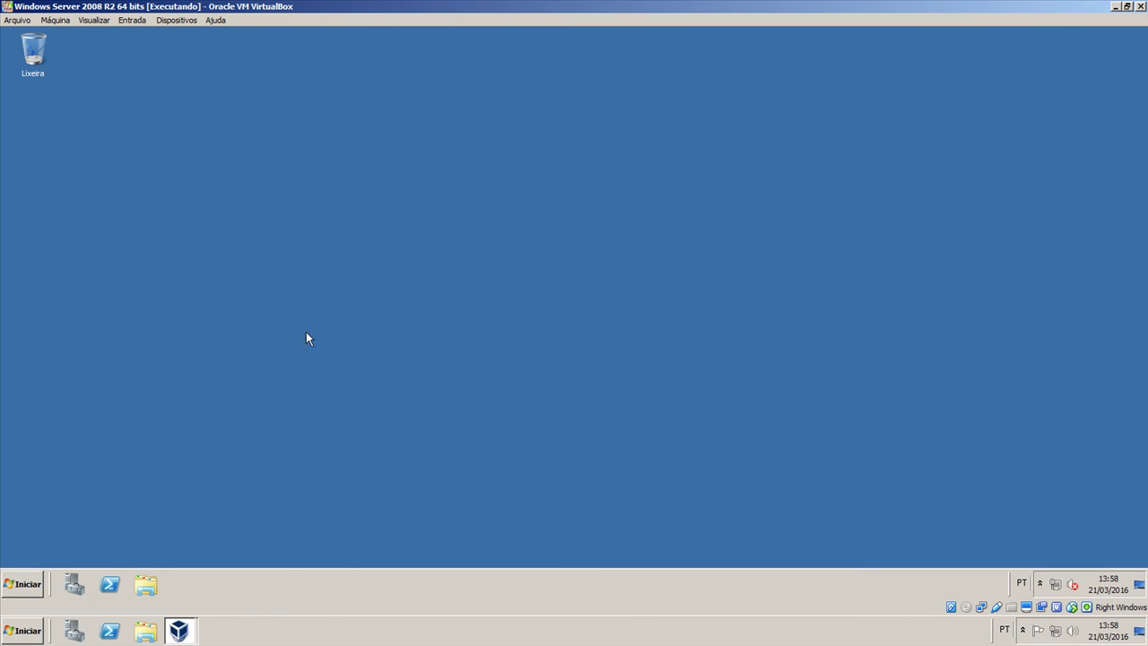
click(56, 20)
click(112, 126)
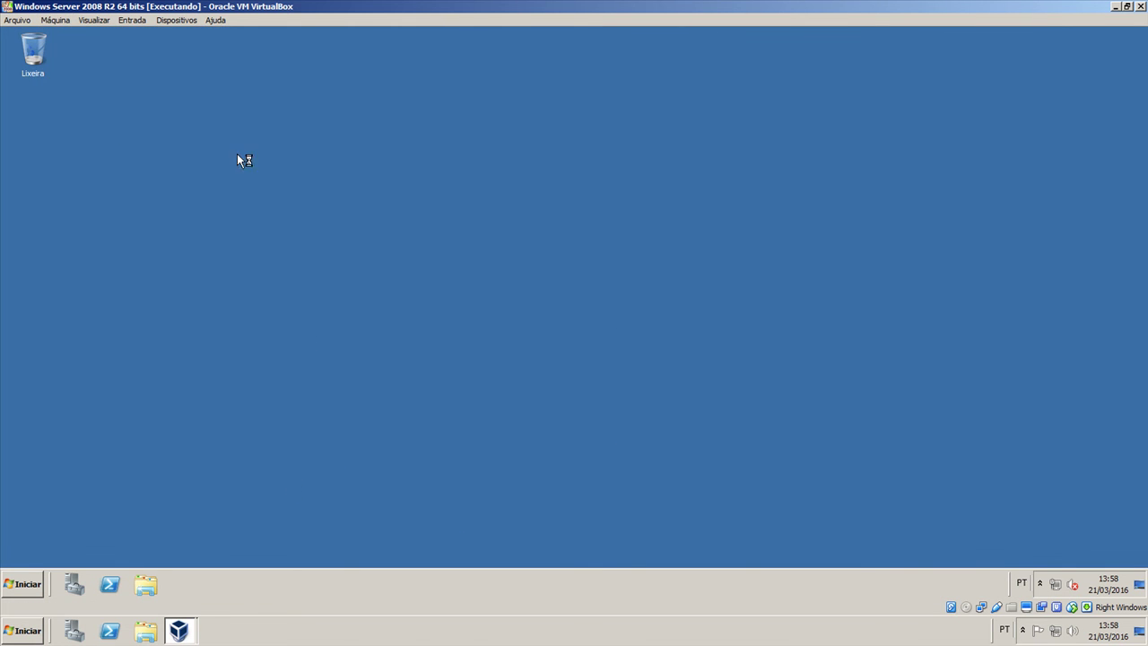